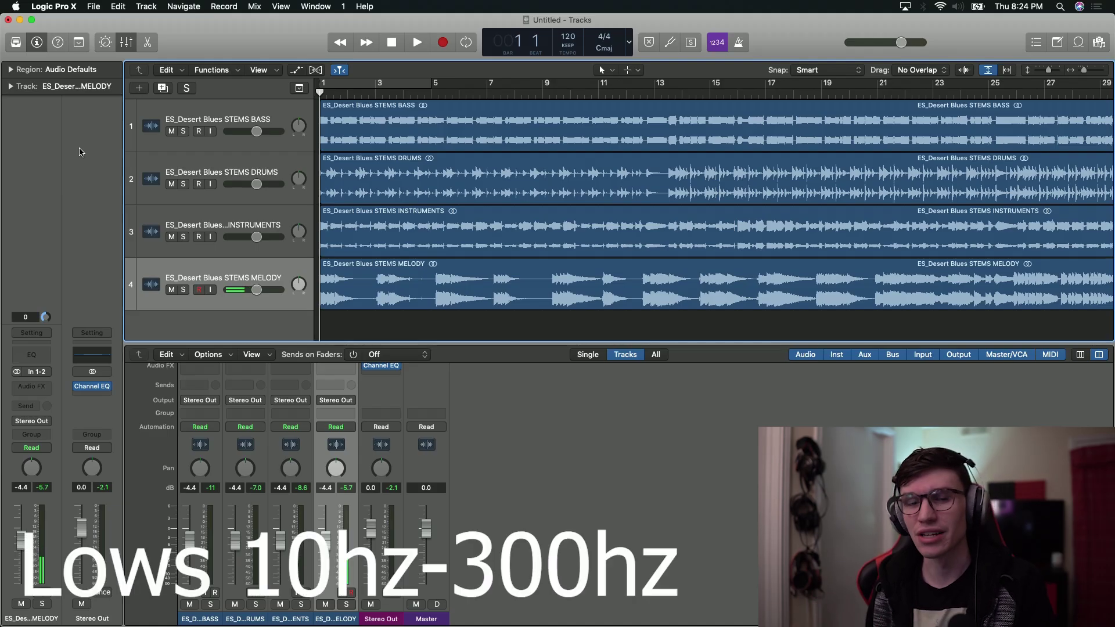
Open the Stereo Out Channel EQ and briefly play the mix to show its spectrum
{"action": "left_click", "coordinate": [92, 387]}
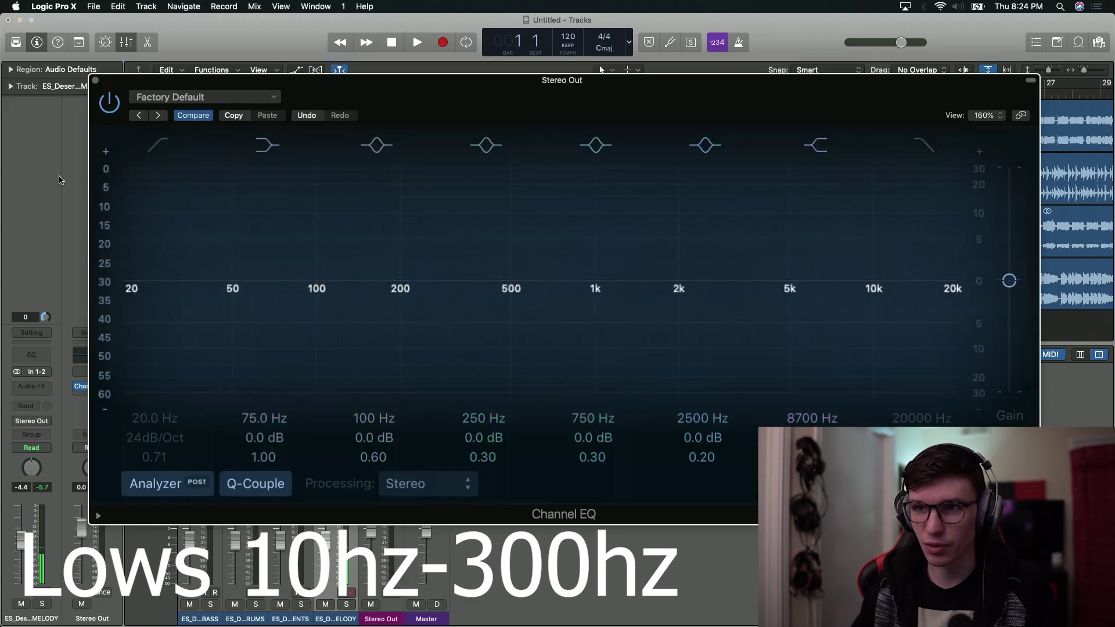
{"action": "key", "text": "space"}
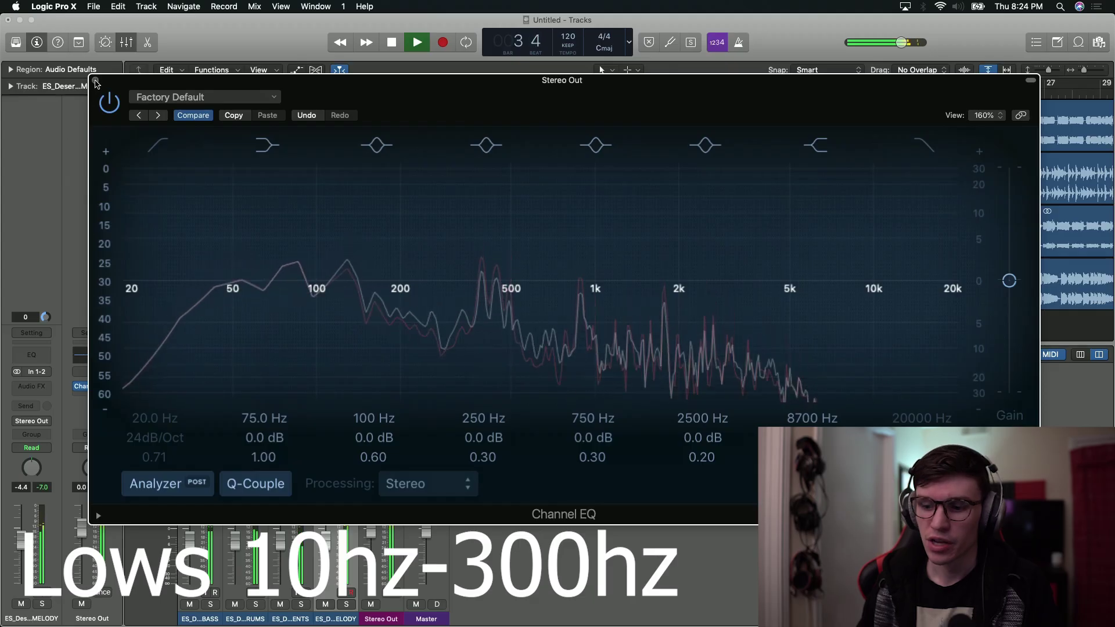
{"action": "key", "text": "space"}
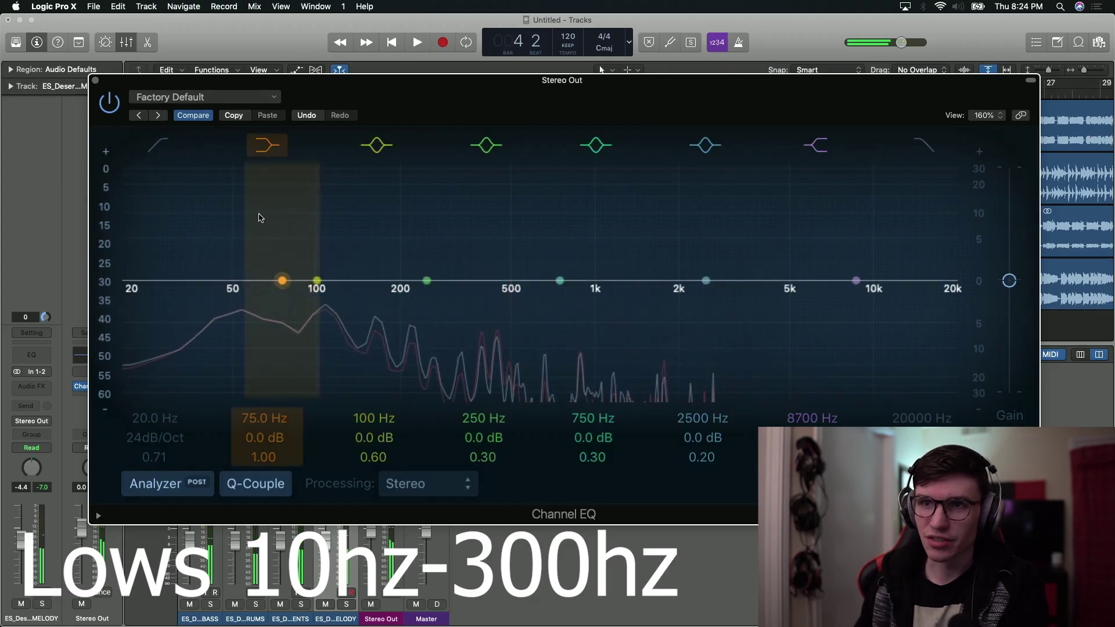
Reposition the flat Channel EQ window and shrink it to a smaller size
{"action": "left_click_drag", "start_coordinate": [124, 82], "coordinate": [165, 23]}
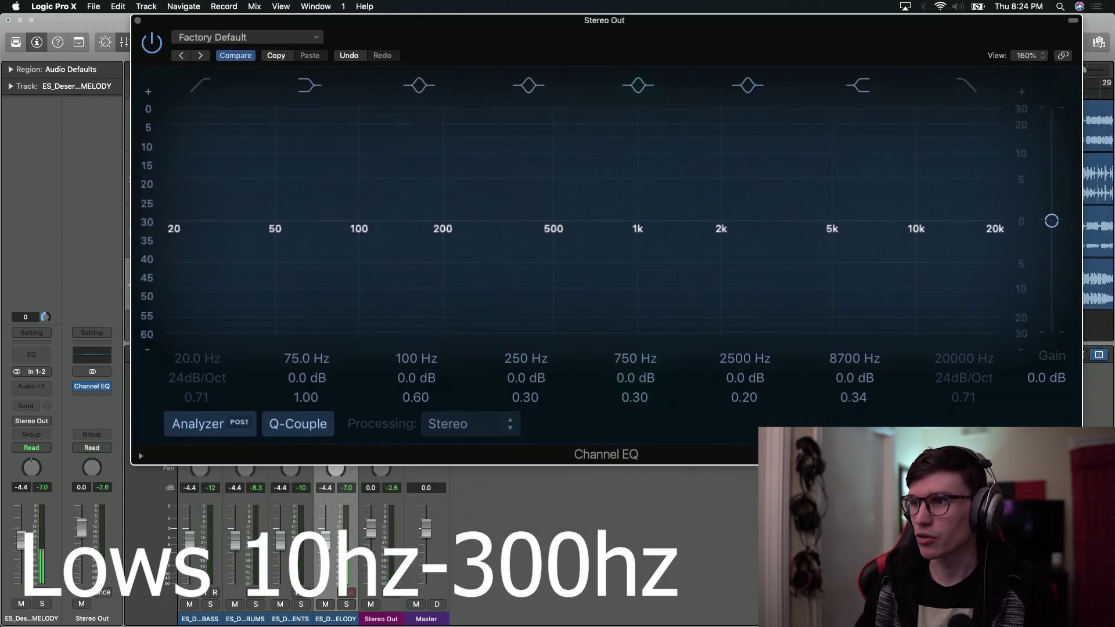
{"action": "key", "text": "super+w"}
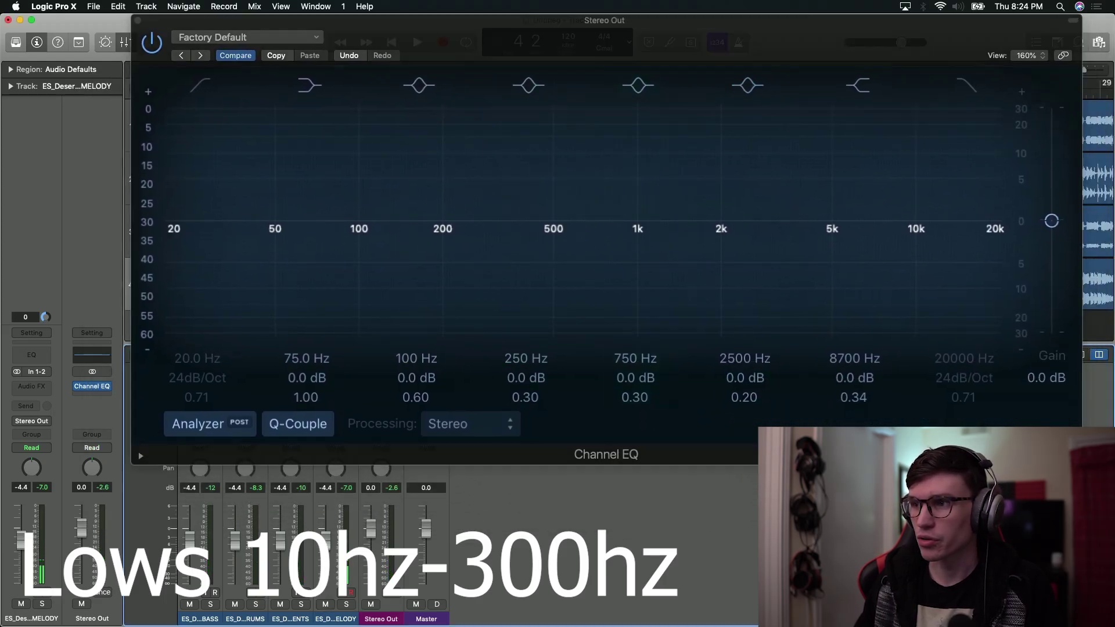
{"action": "left_click_drag", "start_coordinate": [1081, 463], "coordinate": [758, 336]}
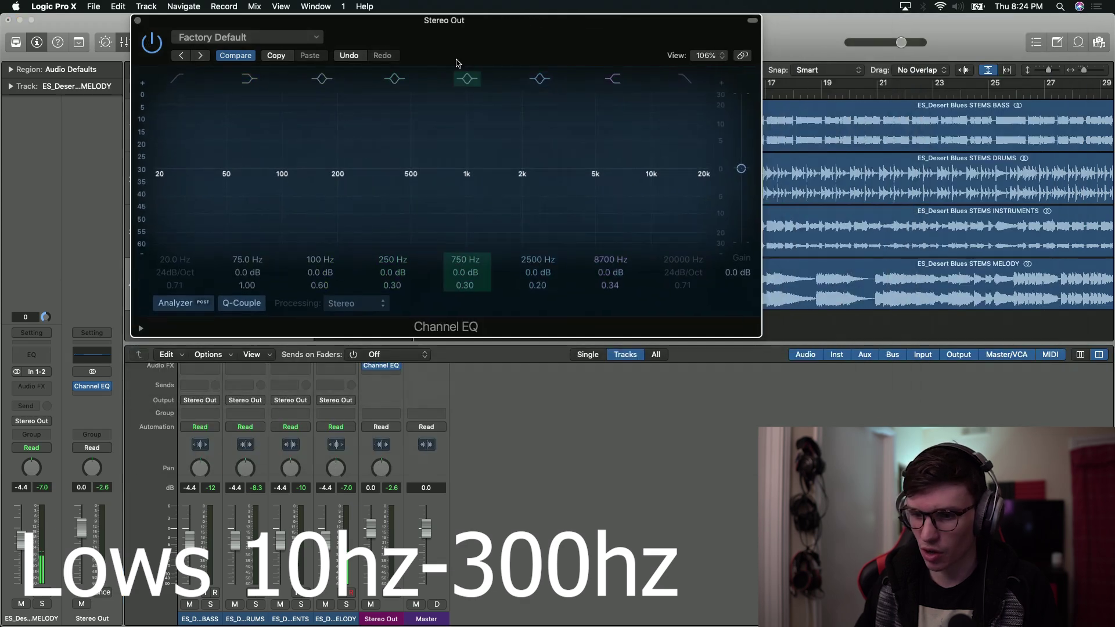
{"action": "left_click", "coordinate": [91, 386]}
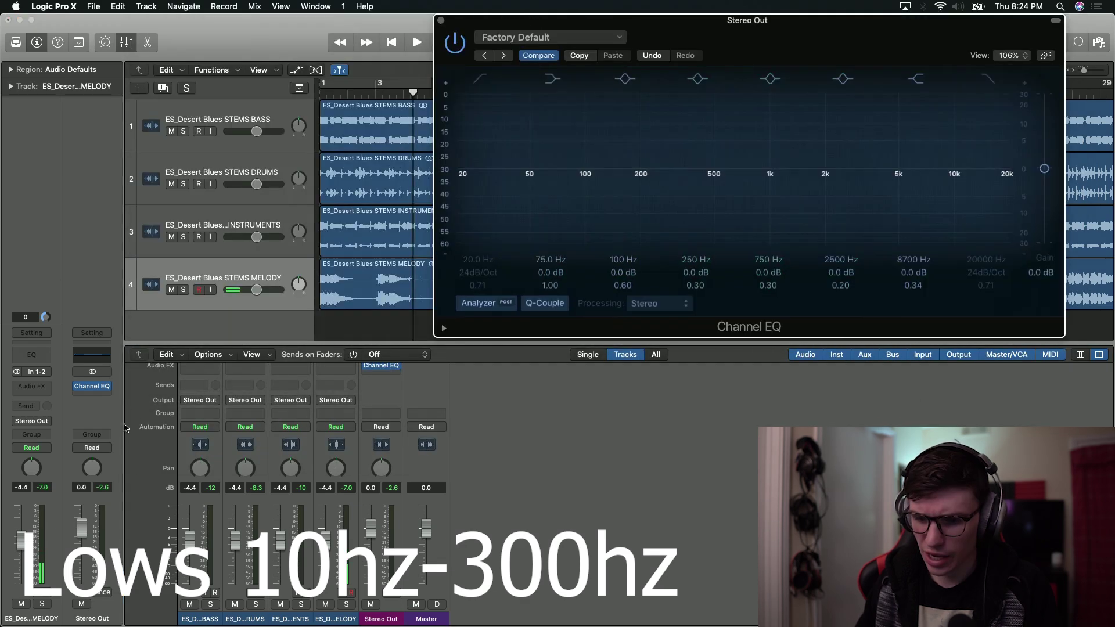
Insert a Single Band EQ on Stereo Out before the Channel EQ, set to High Cut at 300 Hz
{"action": "left_click", "coordinate": [95, 390]}
{"action": "left_click", "coordinate": [92, 378]}
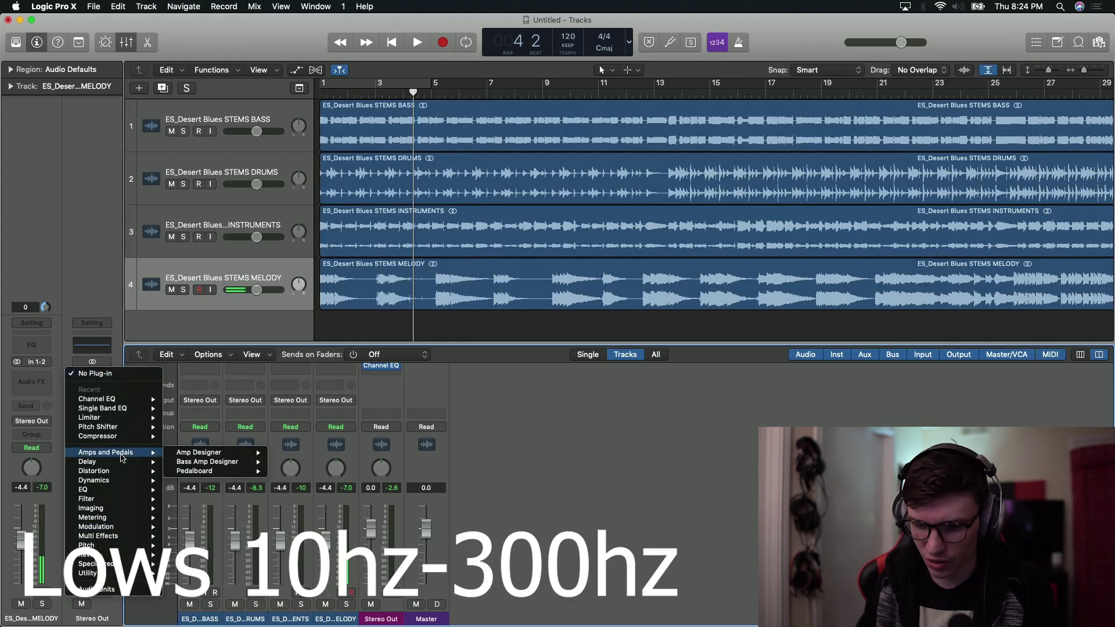
{"action": "mouse_move", "coordinate": [123, 491]}
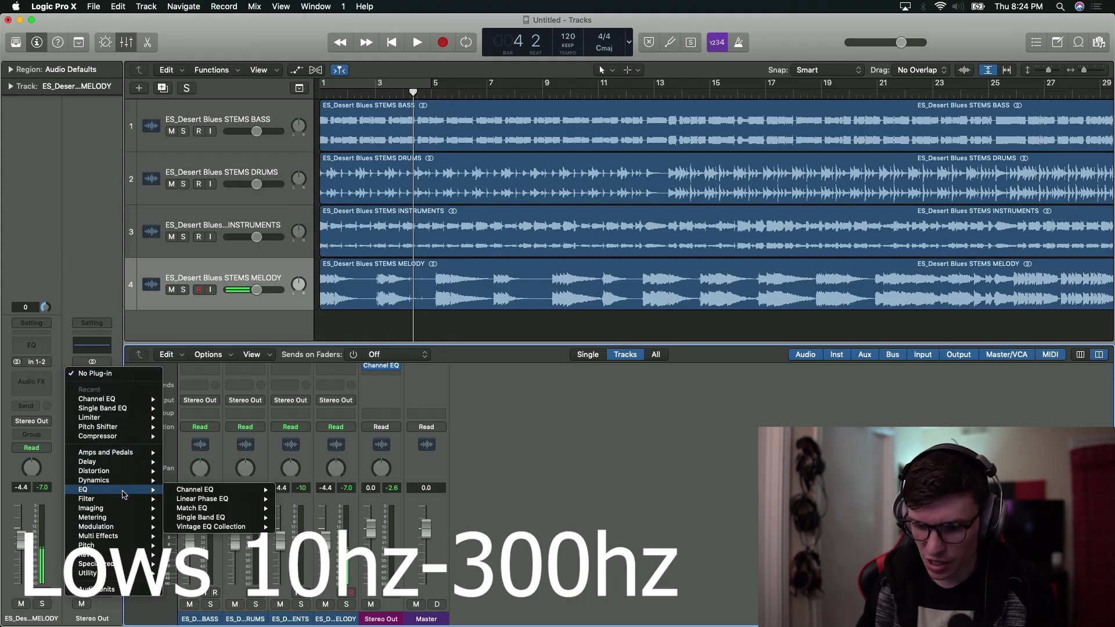
{"action": "left_click", "coordinate": [201, 518]}
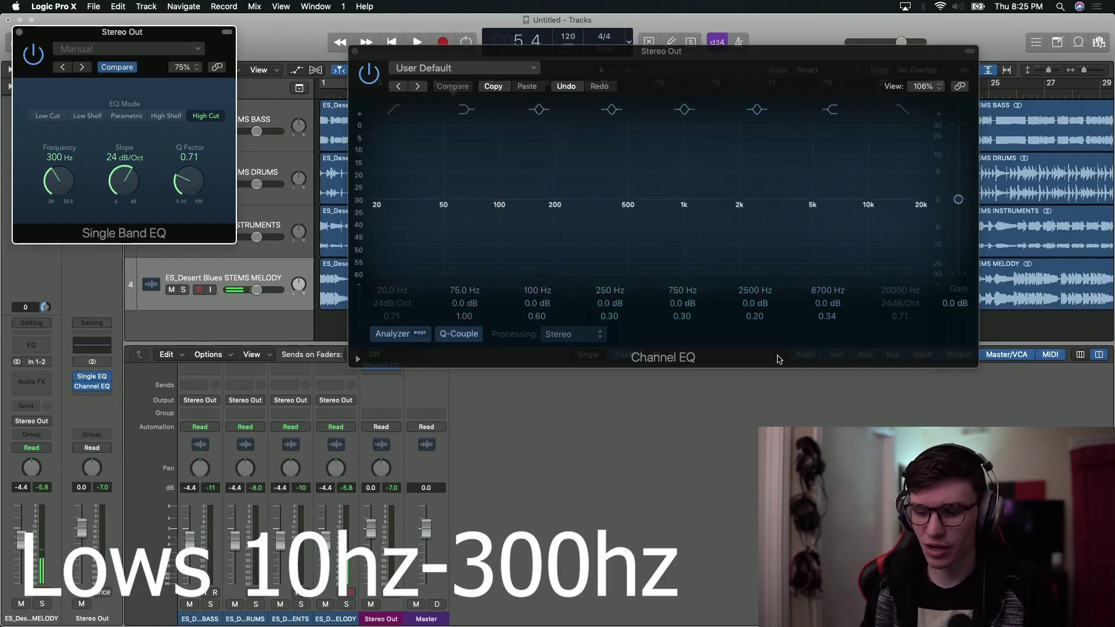
{"action": "key", "text": "space"}
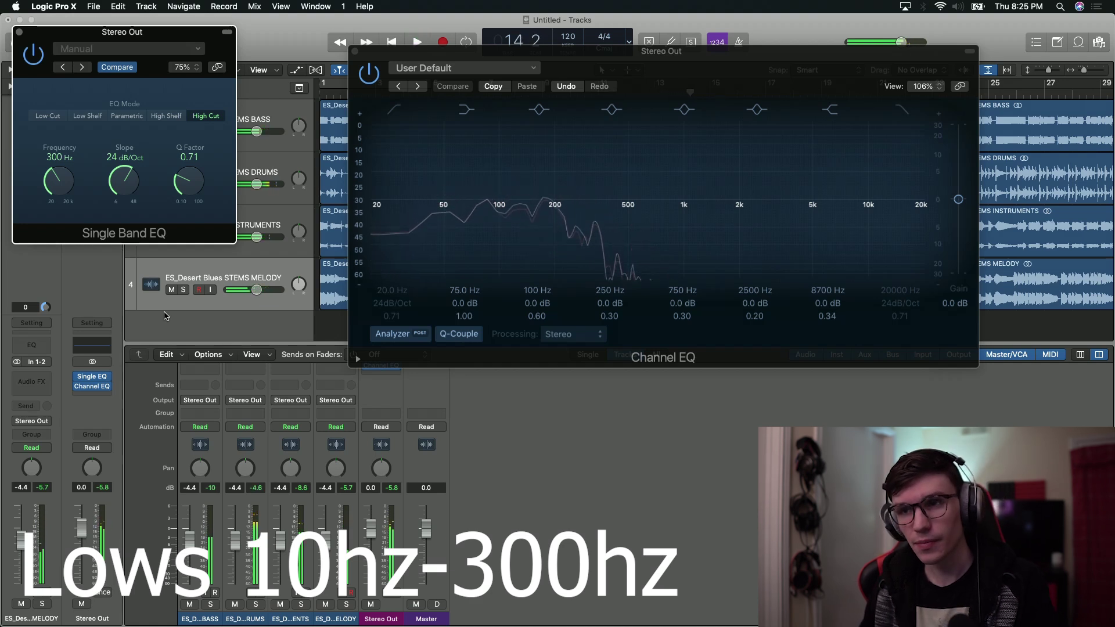
{"action": "key", "text": "space"}
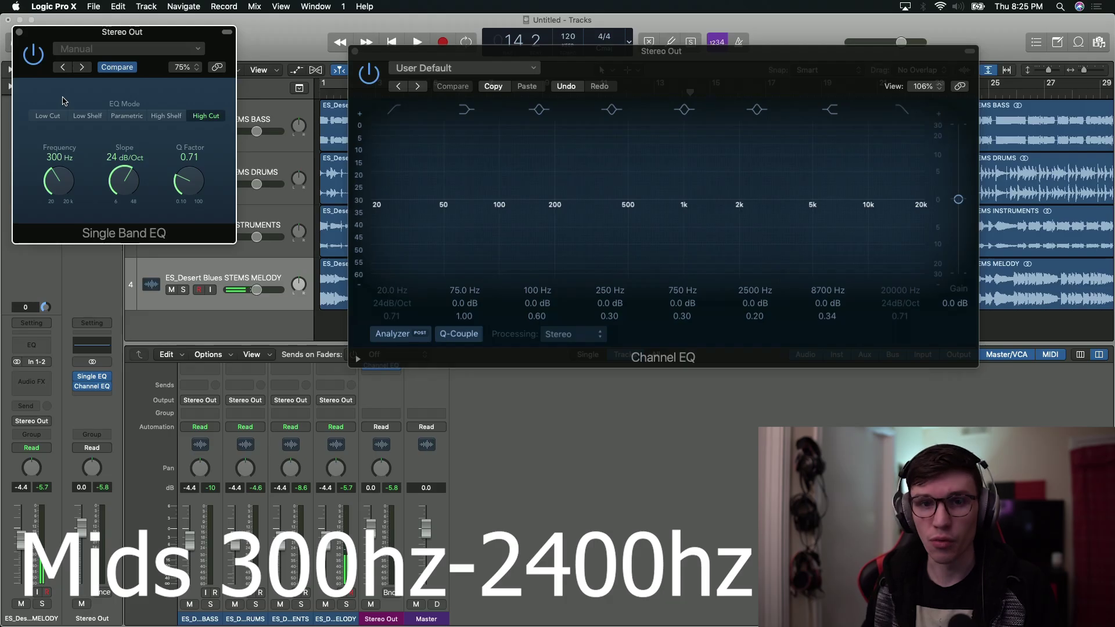
Close both EQ windows and add a second Single Band EQ to Stereo Out for a 2400 Hz high cut
{"action": "left_click", "coordinate": [19, 32]}
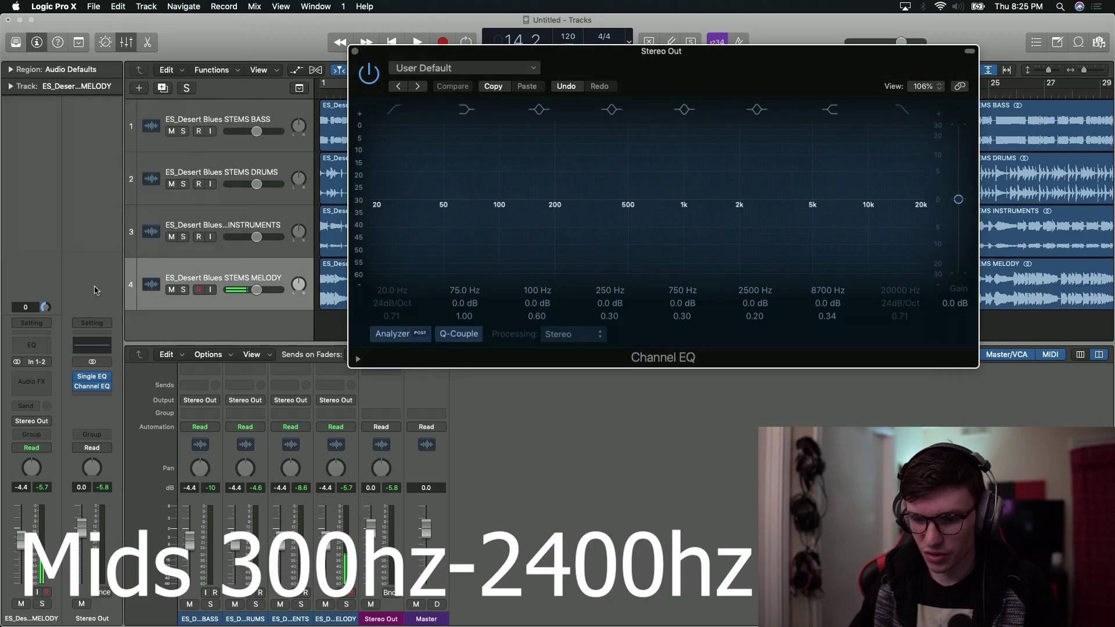
{"action": "left_click", "coordinate": [95, 388]}
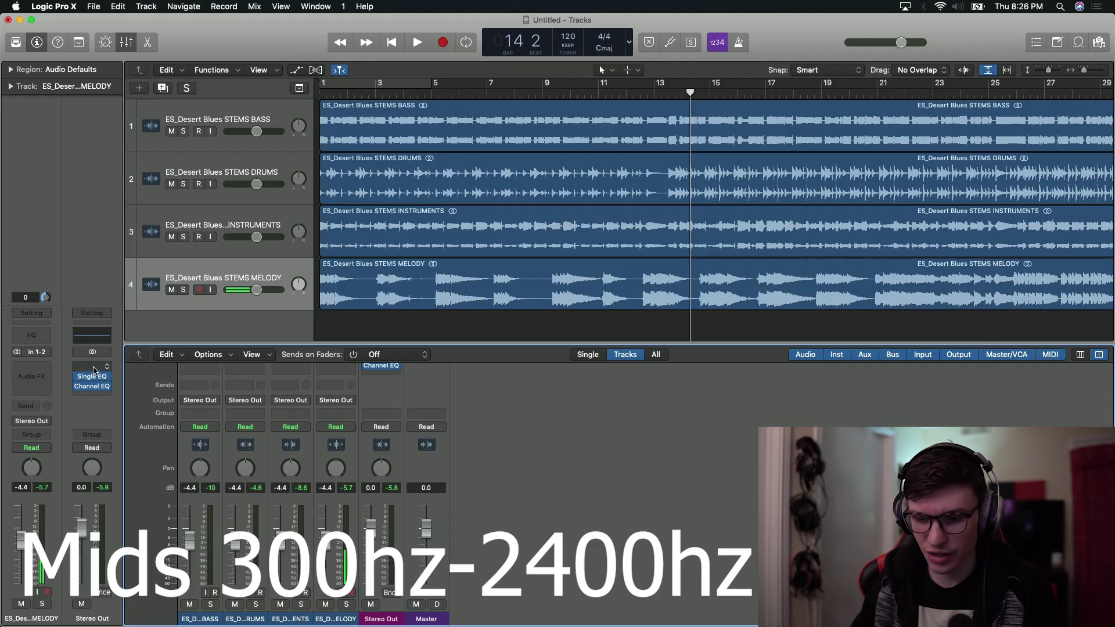
{"action": "left_click", "coordinate": [93, 371]}
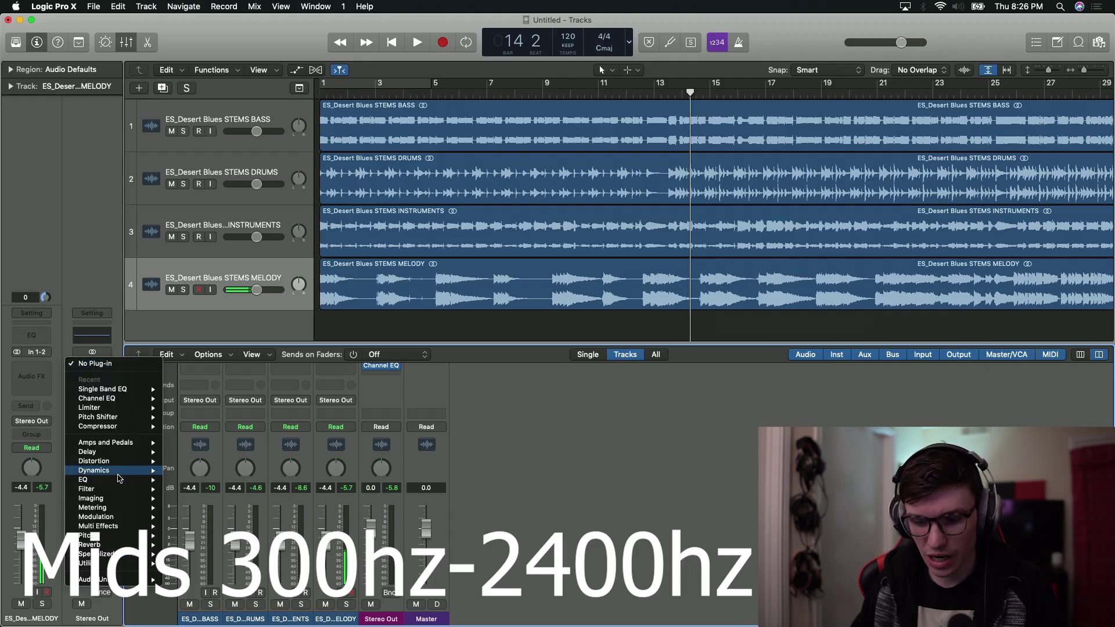
{"action": "mouse_move", "coordinate": [127, 556]}
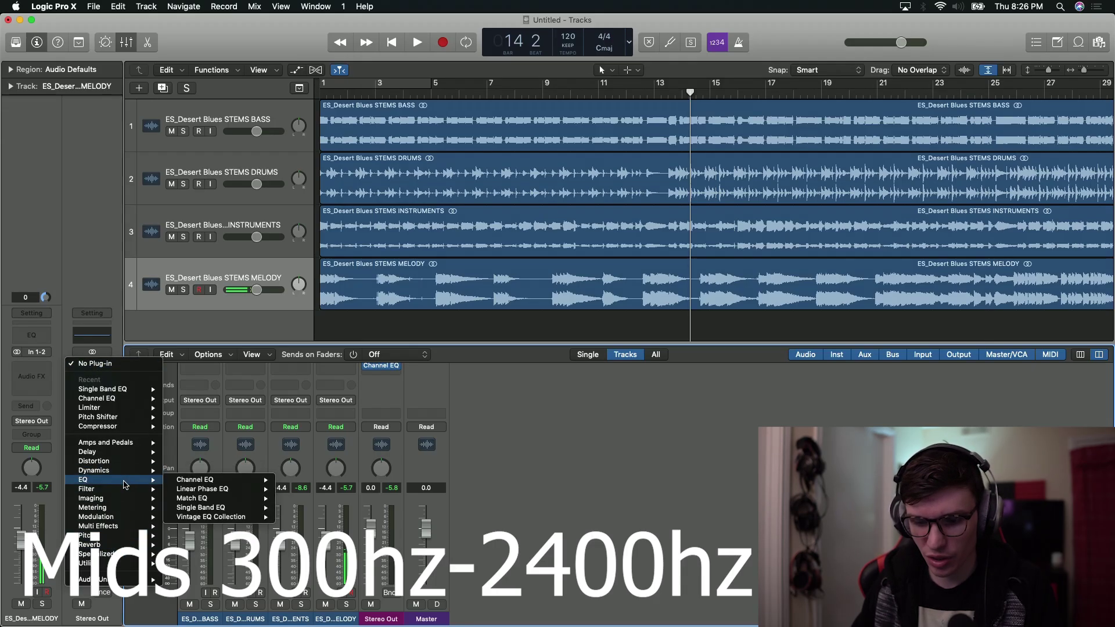
{"action": "mouse_move", "coordinate": [127, 481]}
{"action": "mouse_move", "coordinate": [232, 508]}
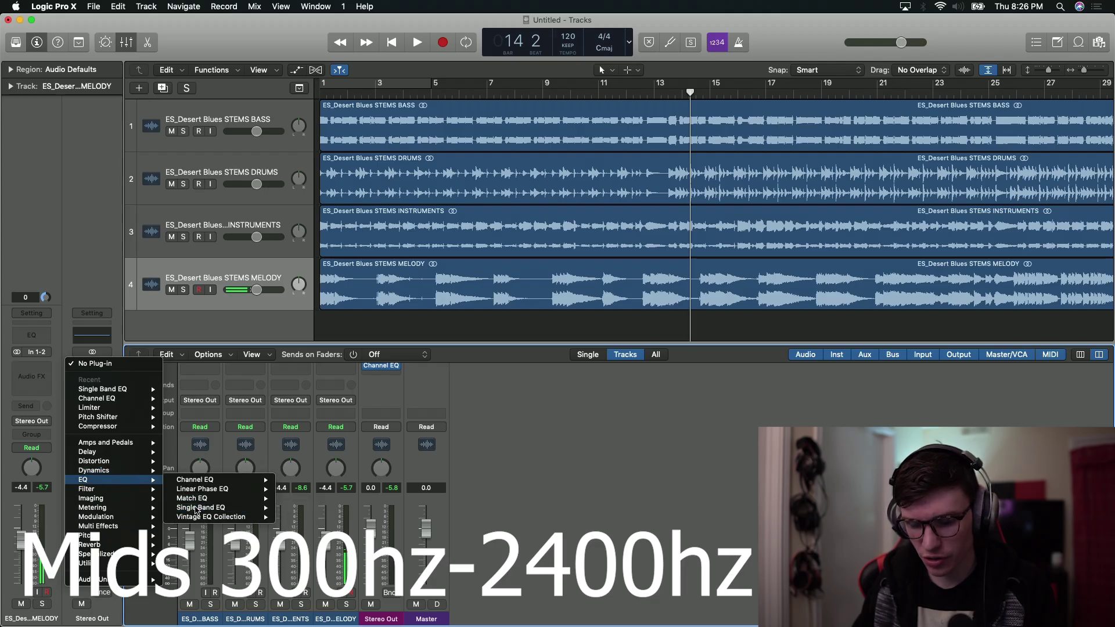
{"action": "left_click", "coordinate": [296, 517]}
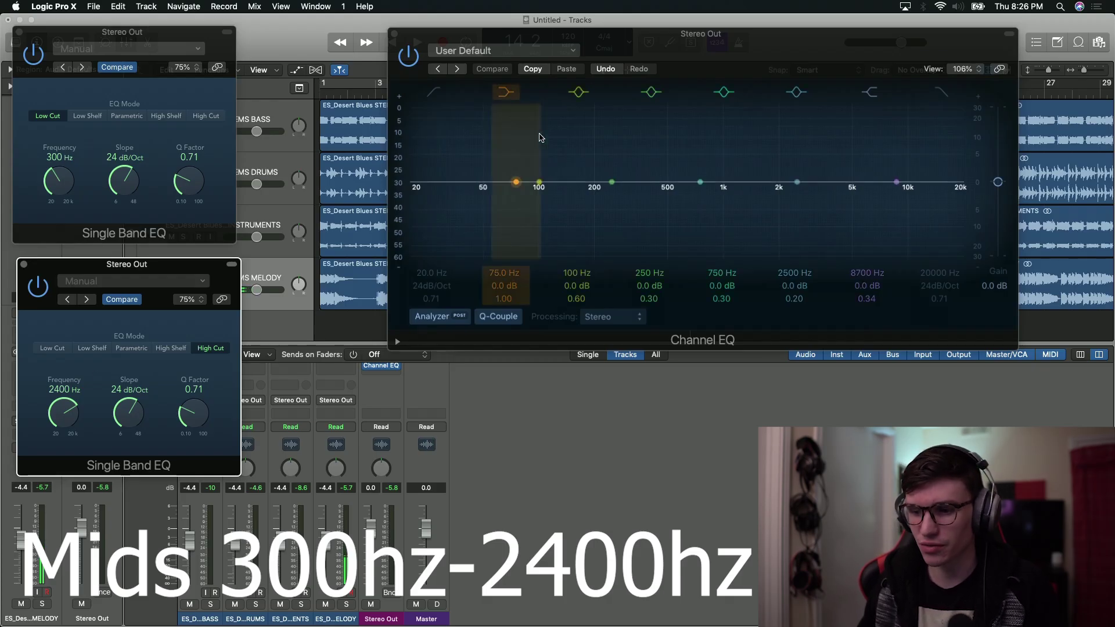
{"action": "left_click_drag", "start_coordinate": [694, 55], "coordinate": [578, 63]}
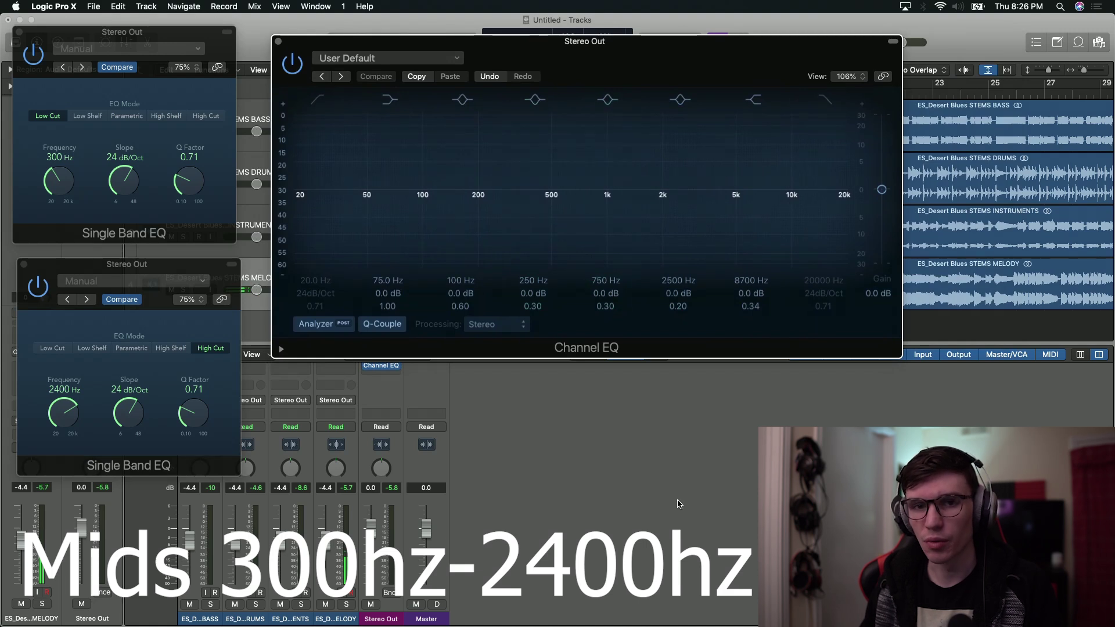
{"action": "key", "text": "space"}
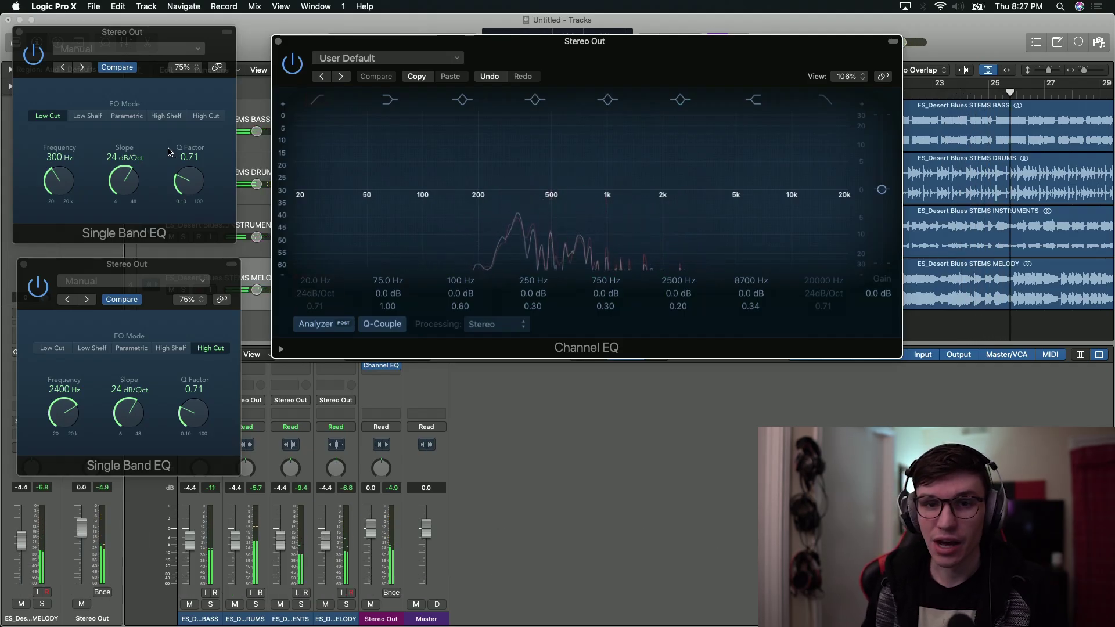
{"action": "key", "text": "space"}
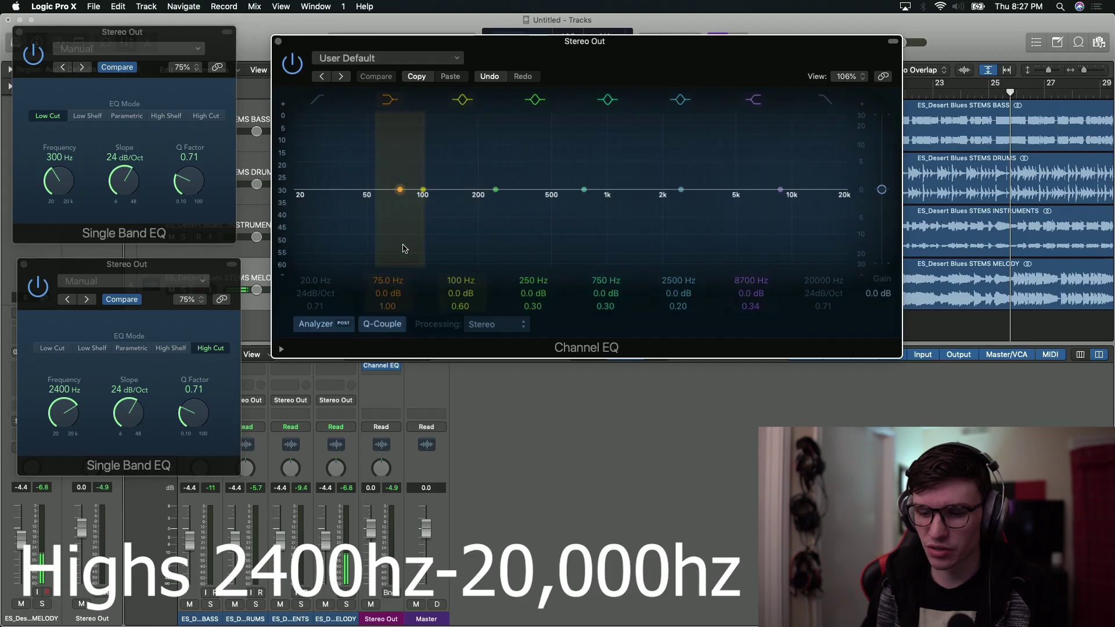
Bypass the 2400 Hz high-cut EQ and move the low cut's frequency to 2400 Hz
{"action": "left_click", "coordinate": [37, 289]}
{"action": "left_click", "coordinate": [24, 266]}
{"action": "left_click_drag", "start_coordinate": [61, 182], "coordinate": [65, 129]}
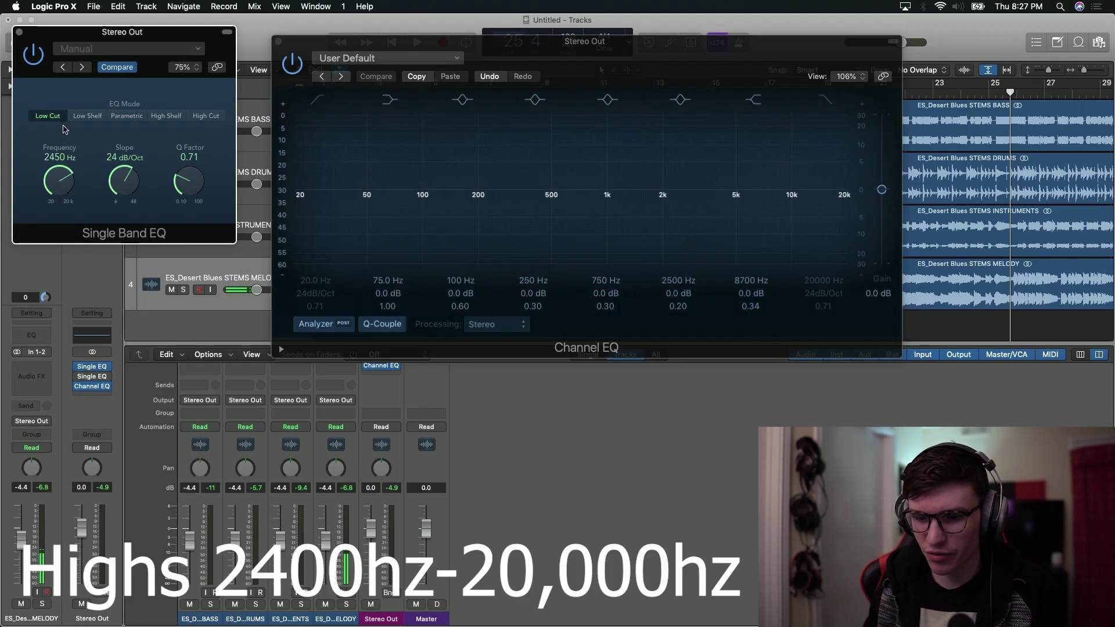
{"action": "double_click", "coordinate": [50, 162]}
{"action": "type", "text": "2400"}
{"action": "key", "text": "Return"}
Play the mix from bar 6 to hear only the highs
{"action": "left_click_drag", "start_coordinate": [650, 60], "coordinate": [731, 191]}
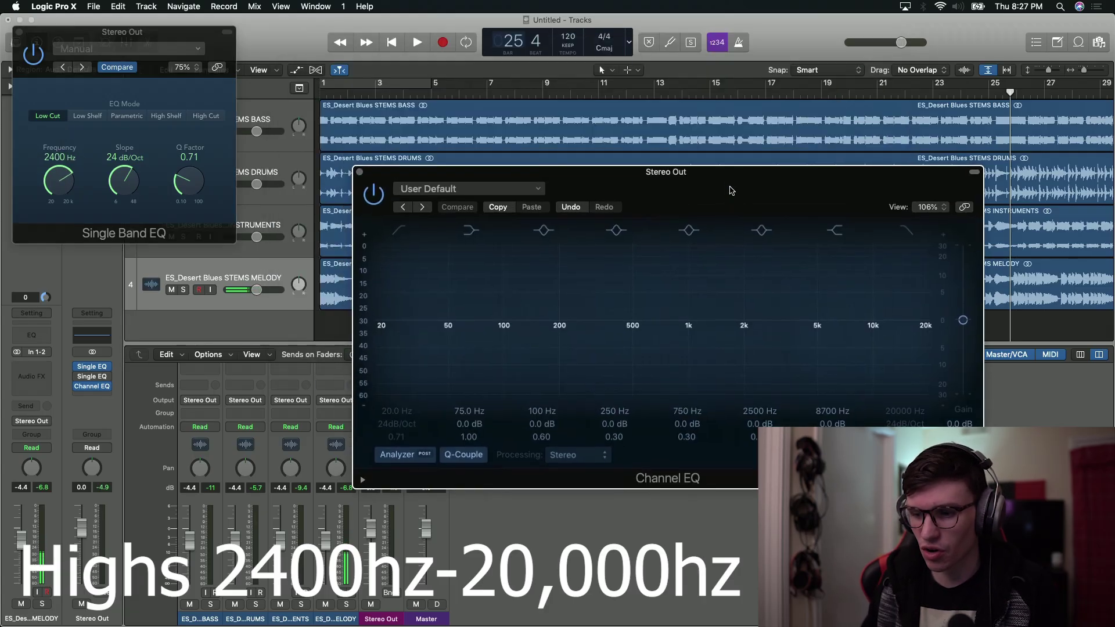
{"action": "left_click", "coordinate": [468, 92]}
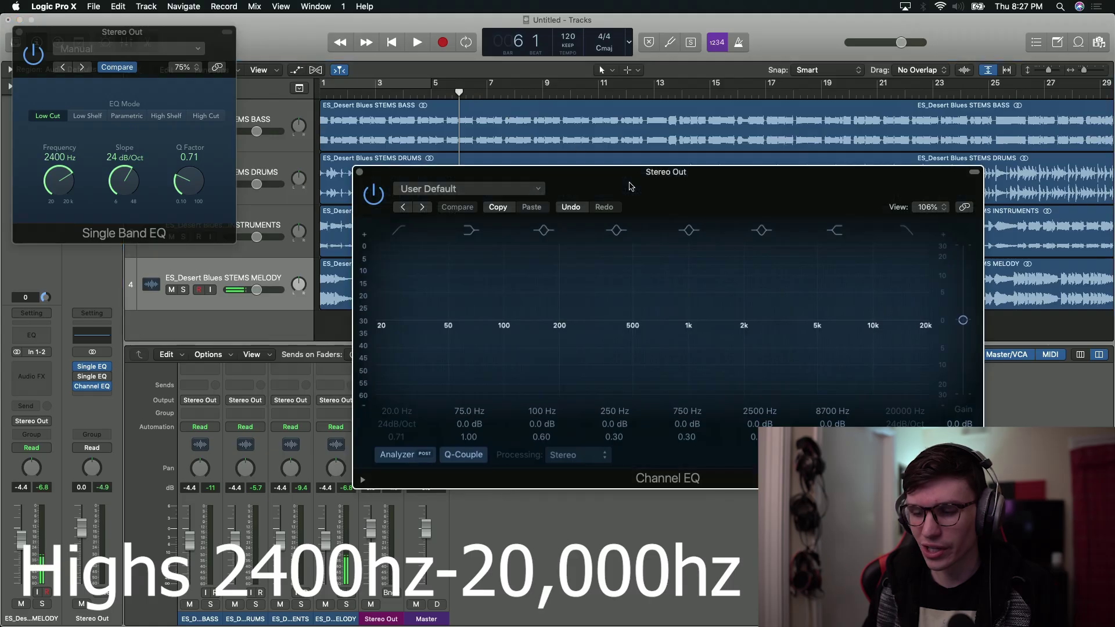
{"action": "left_click_drag", "start_coordinate": [630, 182], "coordinate": [619, 67]}
{"action": "key", "text": "space"}
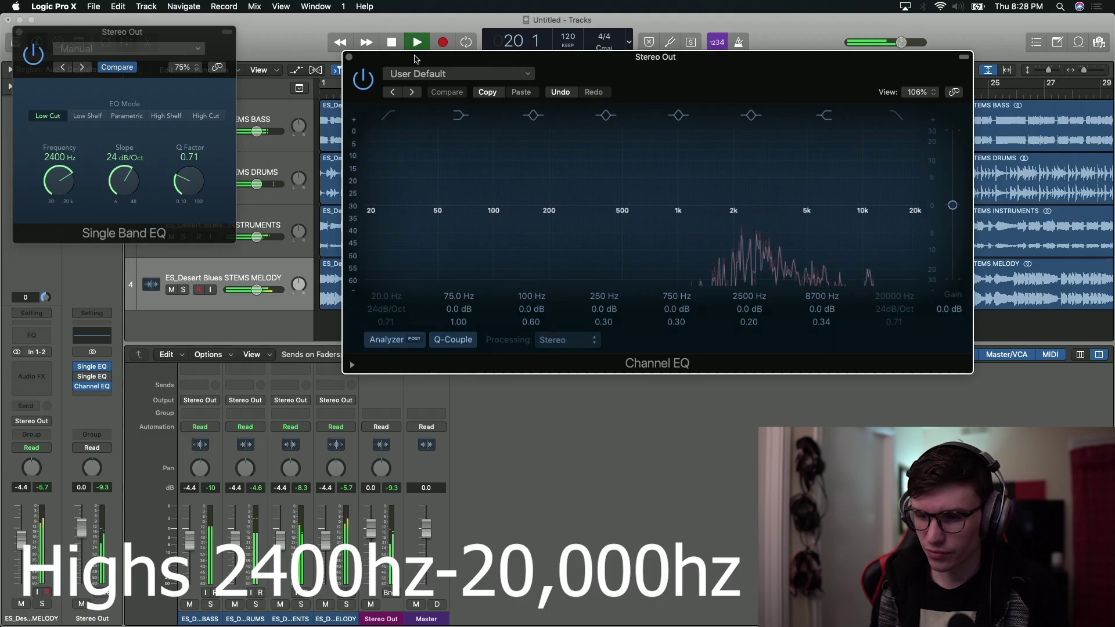
{"action": "key", "text": "space"}
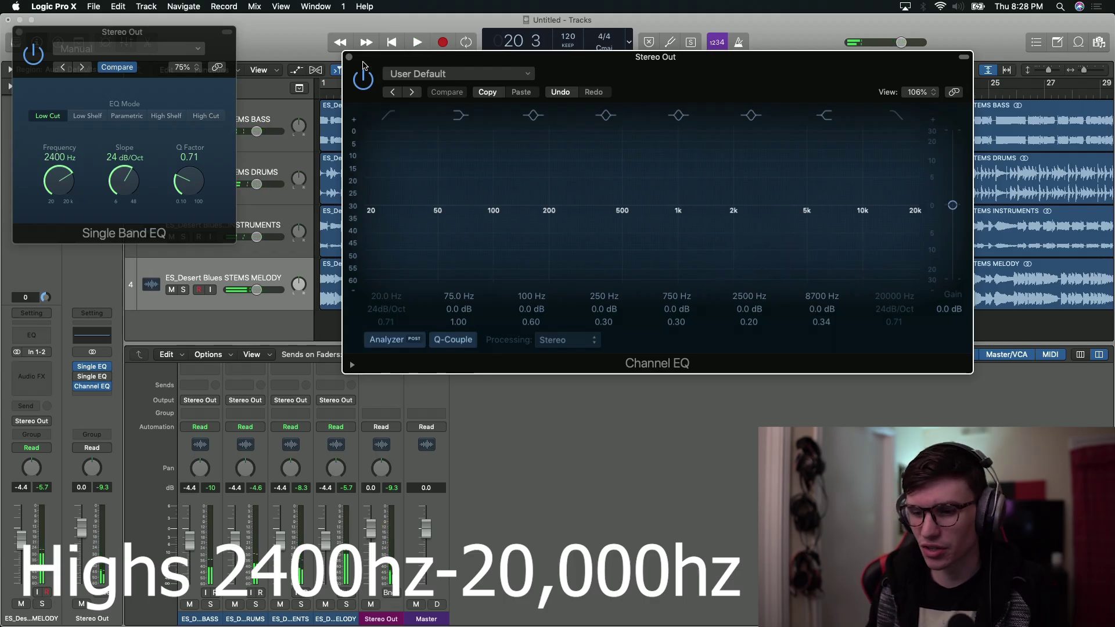
{"action": "left_click", "coordinate": [18, 47]}
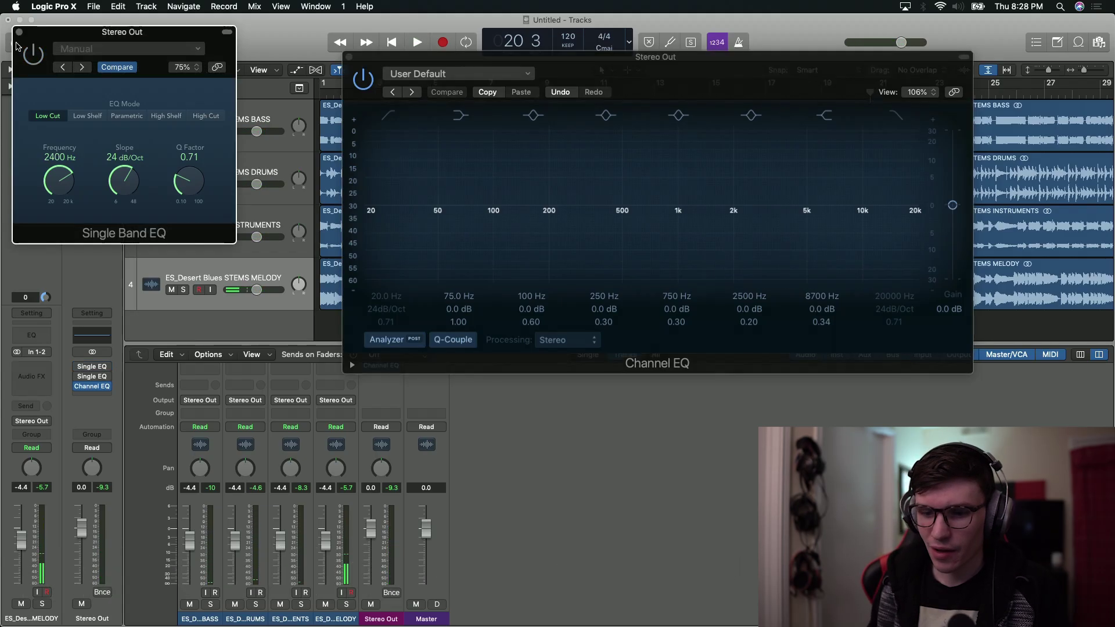
Close the Single Band EQ and rough in Channel EQ boosts at 7900 Hz and 5700 Hz
{"action": "left_click", "coordinate": [20, 33]}
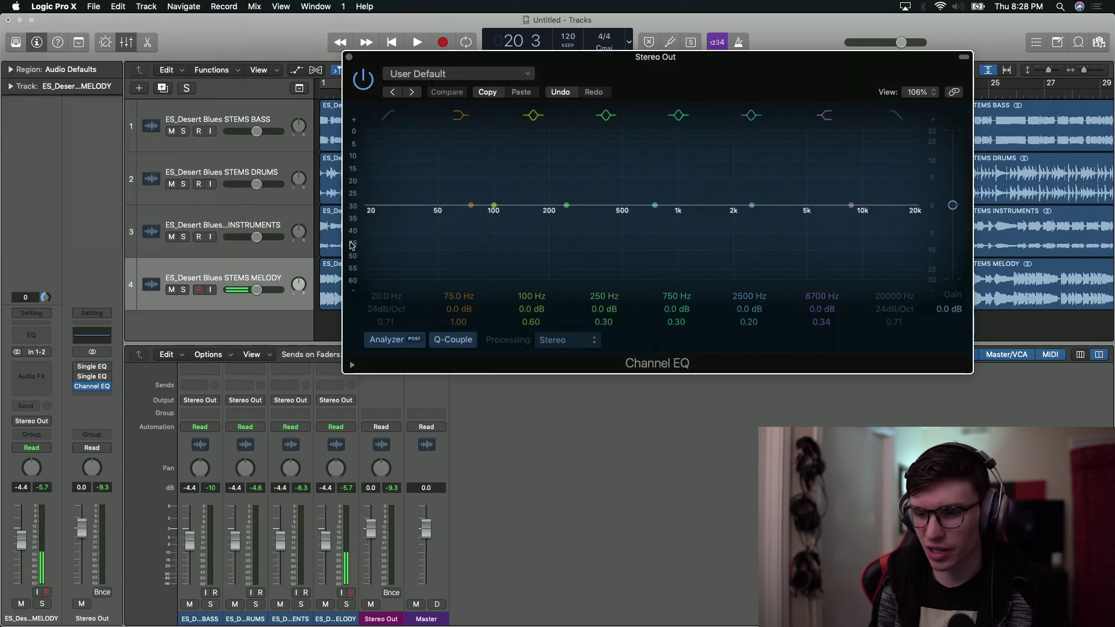
{"action": "left_click_drag", "start_coordinate": [551, 74], "coordinate": [367, 94]}
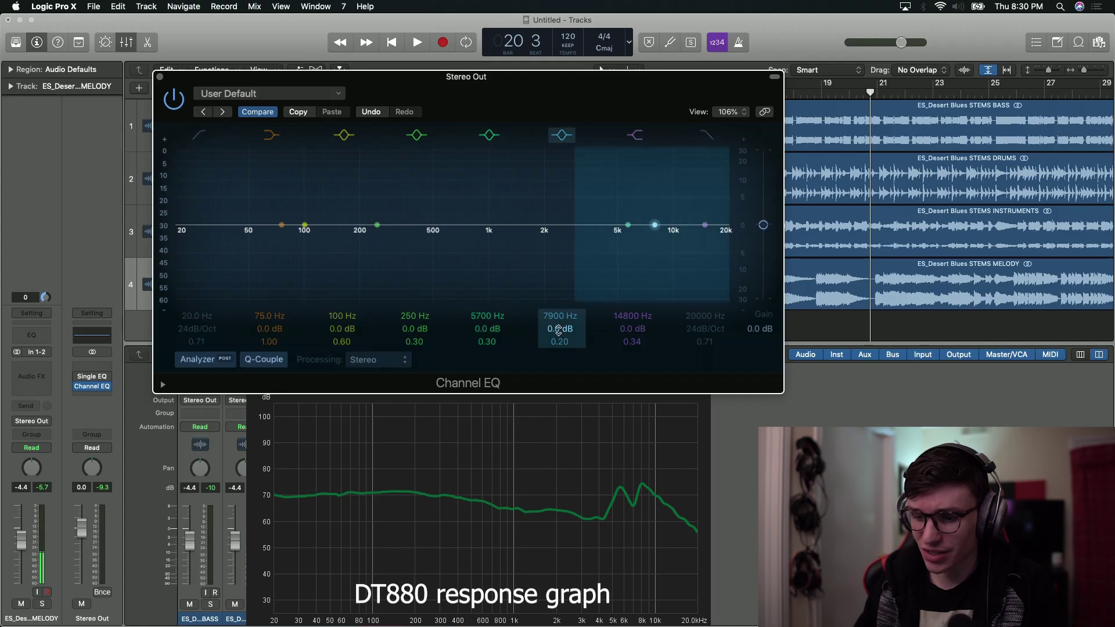
{"action": "left_click_drag", "start_coordinate": [560, 328], "coordinate": [557, 302]}
{"action": "left_click_drag", "start_coordinate": [487, 329], "coordinate": [487, 302]}
{"action": "mouse_move", "coordinate": [560, 329]}
{"action": "left_mouse_down"}
{"action": "mouse_move", "coordinate": [560, 342]}
{"action": "mouse_move", "coordinate": [560, 317]}
{"action": "left_mouse_up"}
Refine the treble peaks to +6.5 dB at 5700 Hz and +9.0 dB at 7900 Hz
{"action": "left_click", "coordinate": [495, 331]}
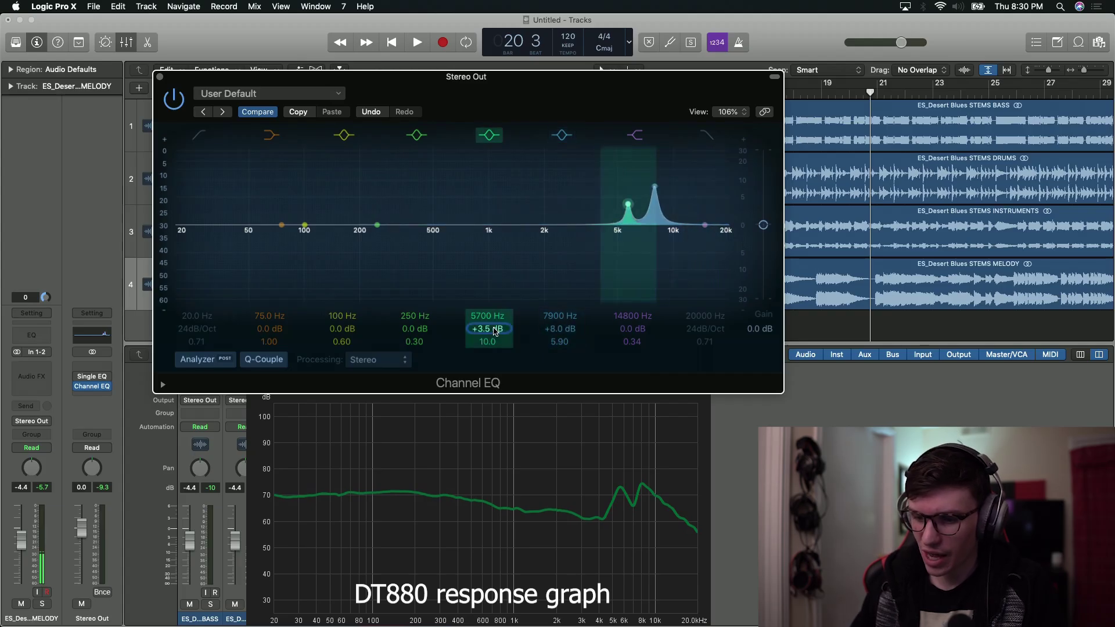
{"action": "left_click_drag", "start_coordinate": [488, 328], "coordinate": [487, 318]}
{"action": "left_click", "coordinate": [579, 324]}
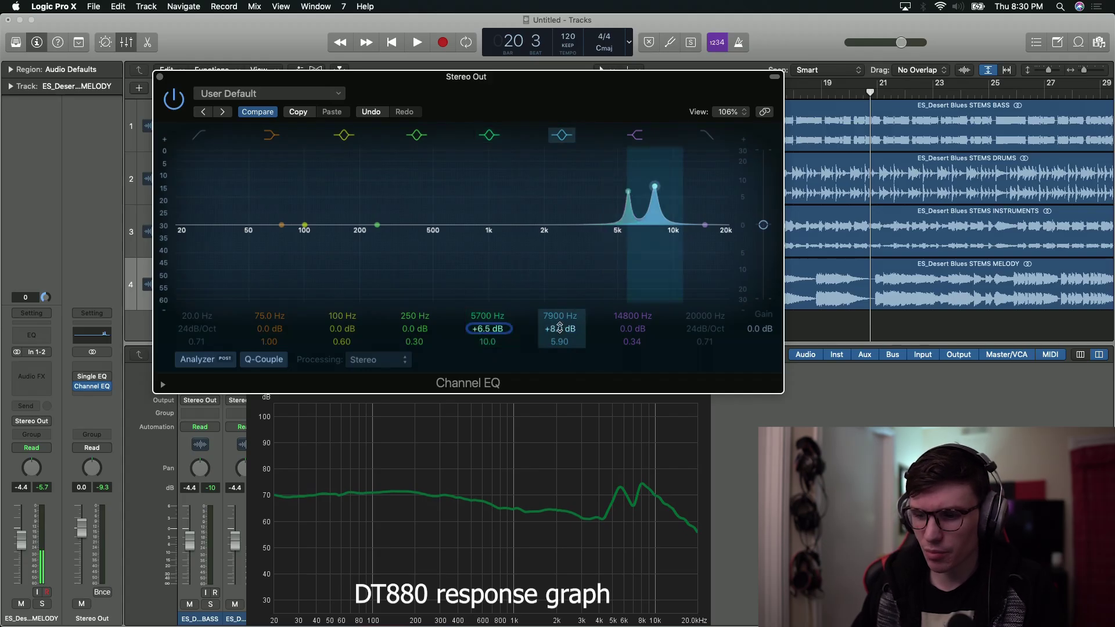
{"action": "left_click_drag", "start_coordinate": [526, 111], "coordinate": [708, 344]}
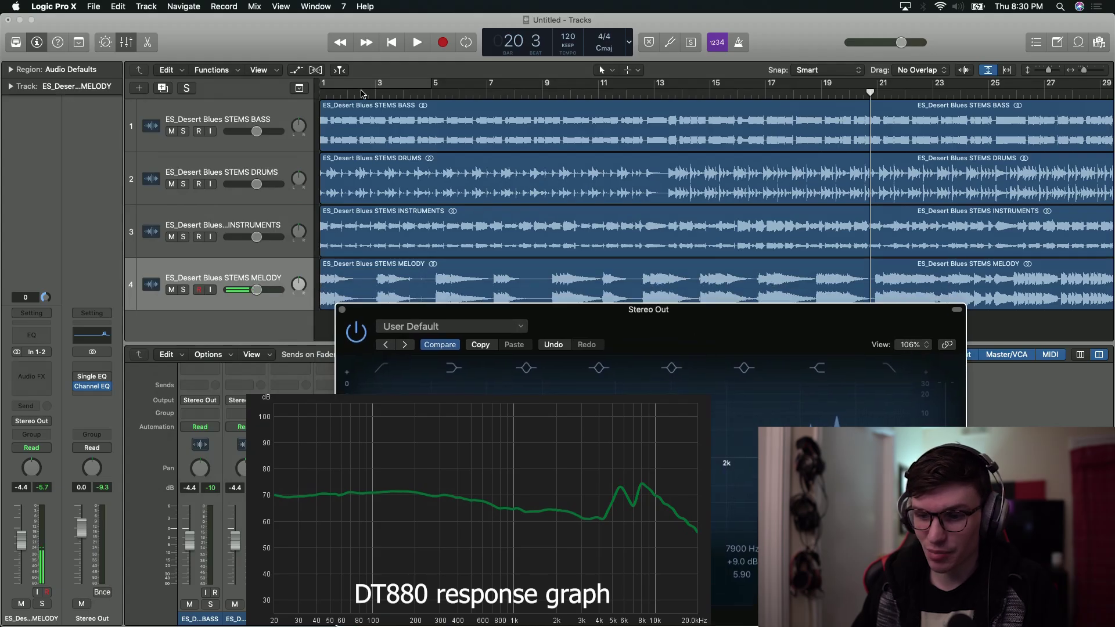
Play from bar 1 and raise the 5700 Hz peak to match the 7900 Hz one
{"action": "left_click_drag", "start_coordinate": [348, 93], "coordinate": [320, 93]}
{"action": "left_click_drag", "start_coordinate": [655, 330], "coordinate": [616, 171]}
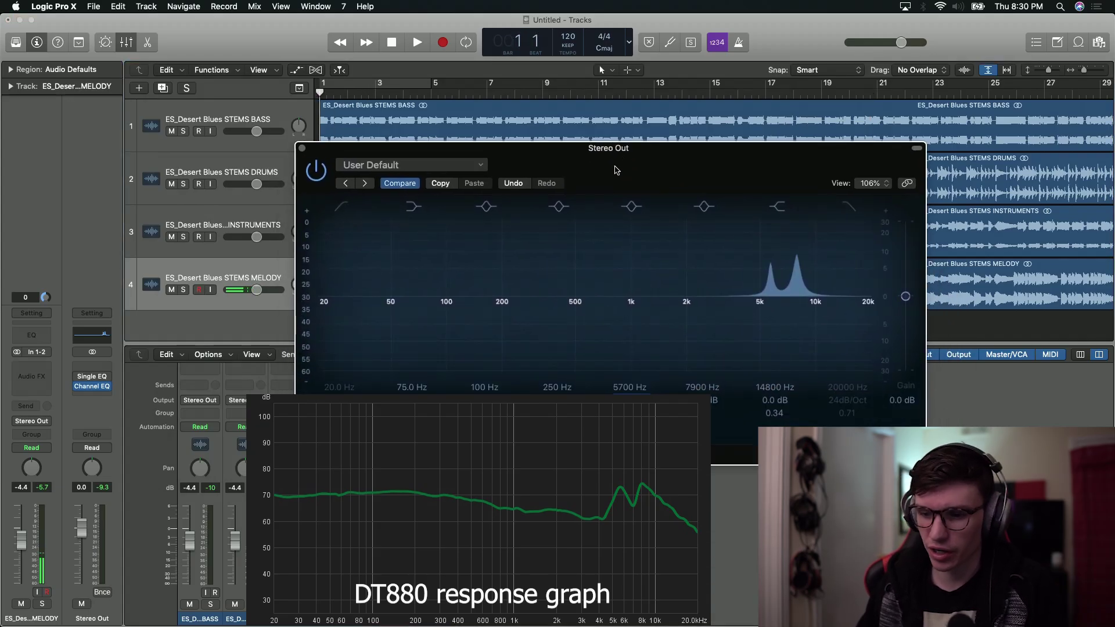
{"action": "key", "text": "space"}
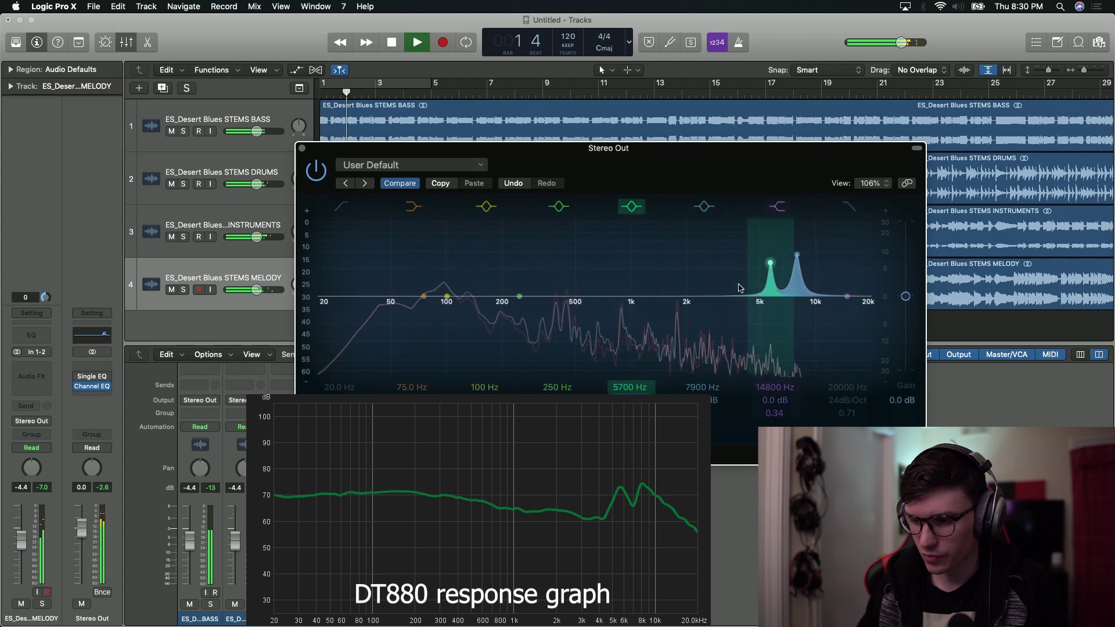
{"action": "left_click_drag", "start_coordinate": [630, 407], "coordinate": [630, 397]}
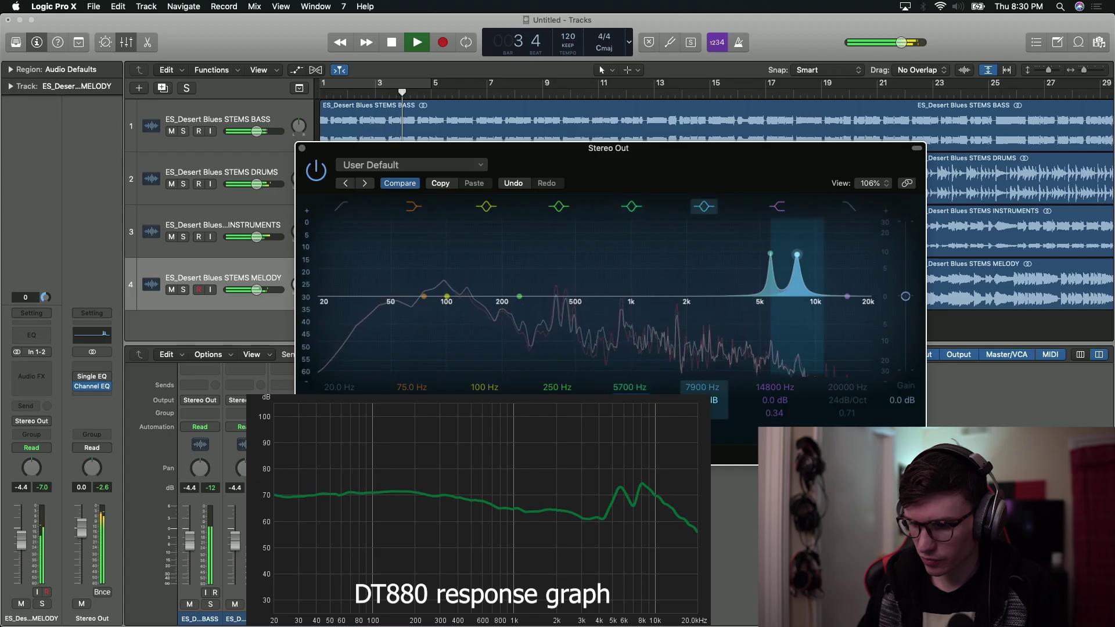
Compare the Channel EQ bypassed and active during playback, then stop
{"action": "left_click", "coordinate": [318, 178]}
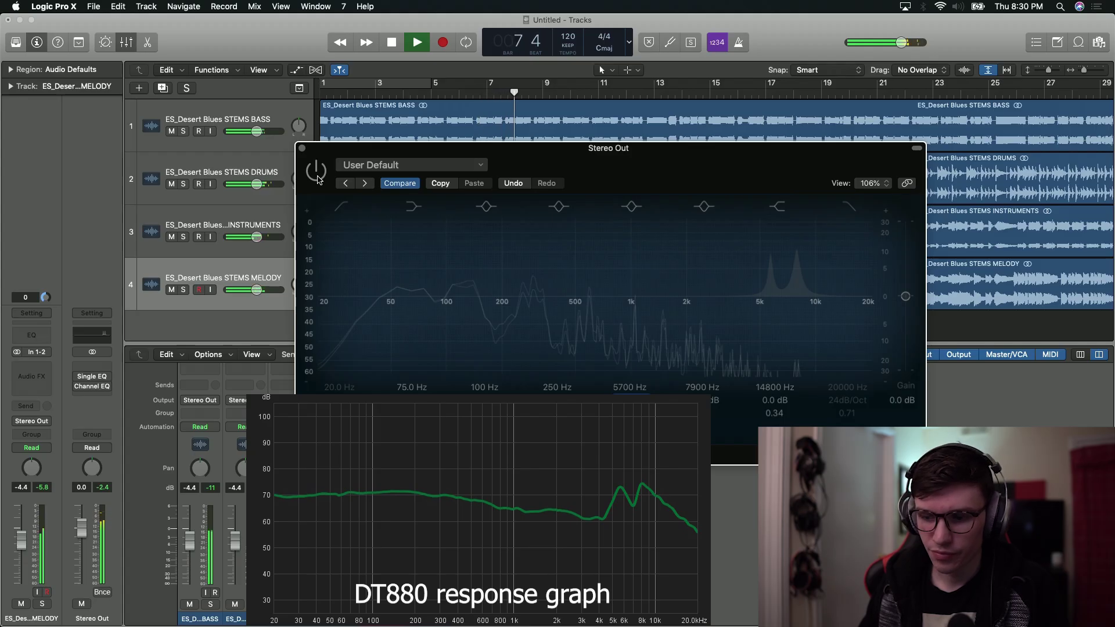
{"action": "left_click", "coordinate": [318, 178]}
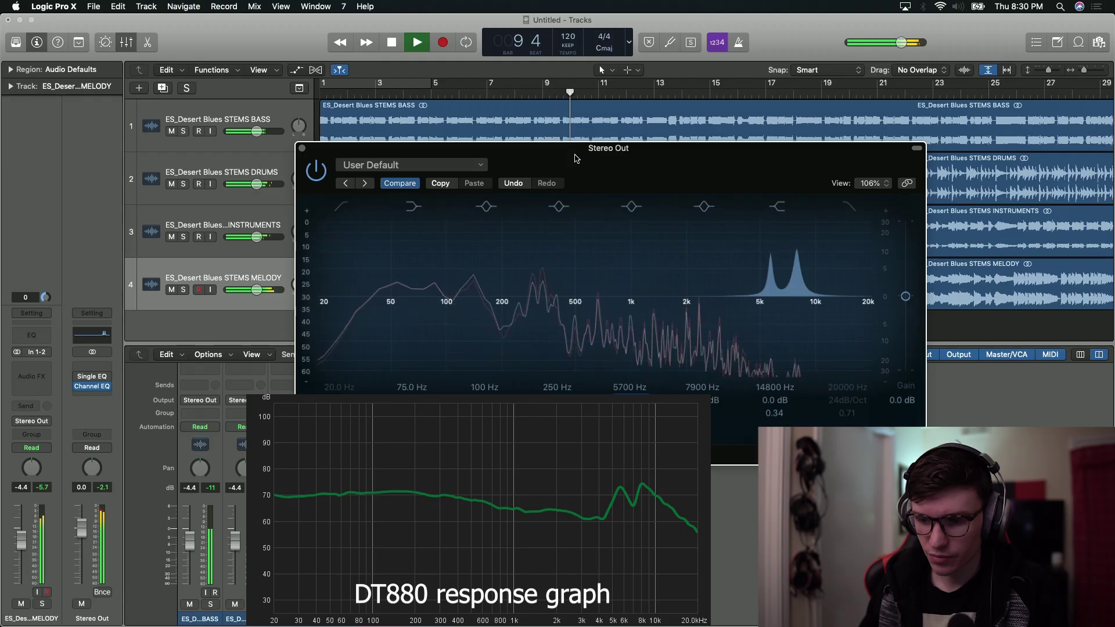
{"action": "key", "text": "space"}
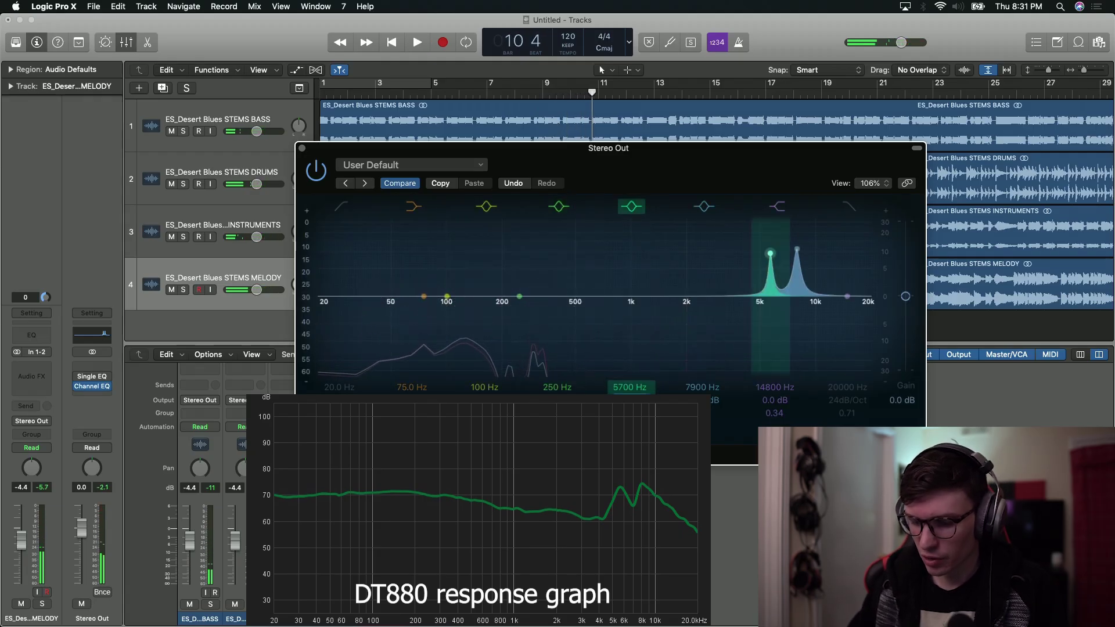
Flatten the 5700 Hz and 7900 Hz peaks and cut 1000 Hz by 6 dB
{"action": "left_click_drag", "start_coordinate": [770, 253], "coordinate": [771, 296]}
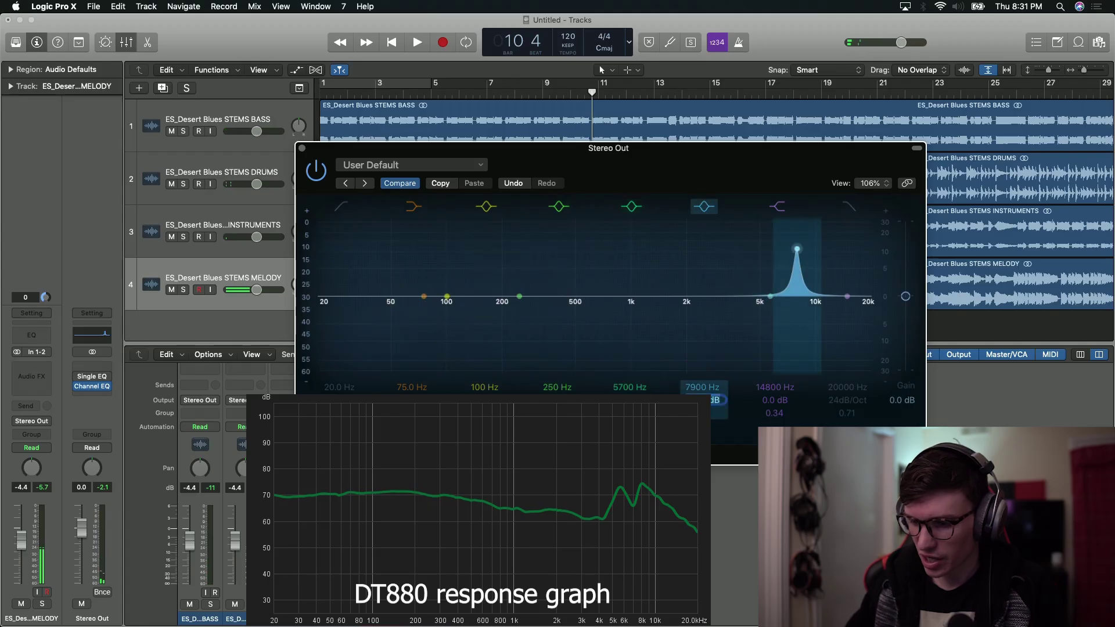
{"action": "left_click", "coordinate": [711, 400], "text": "alt"}
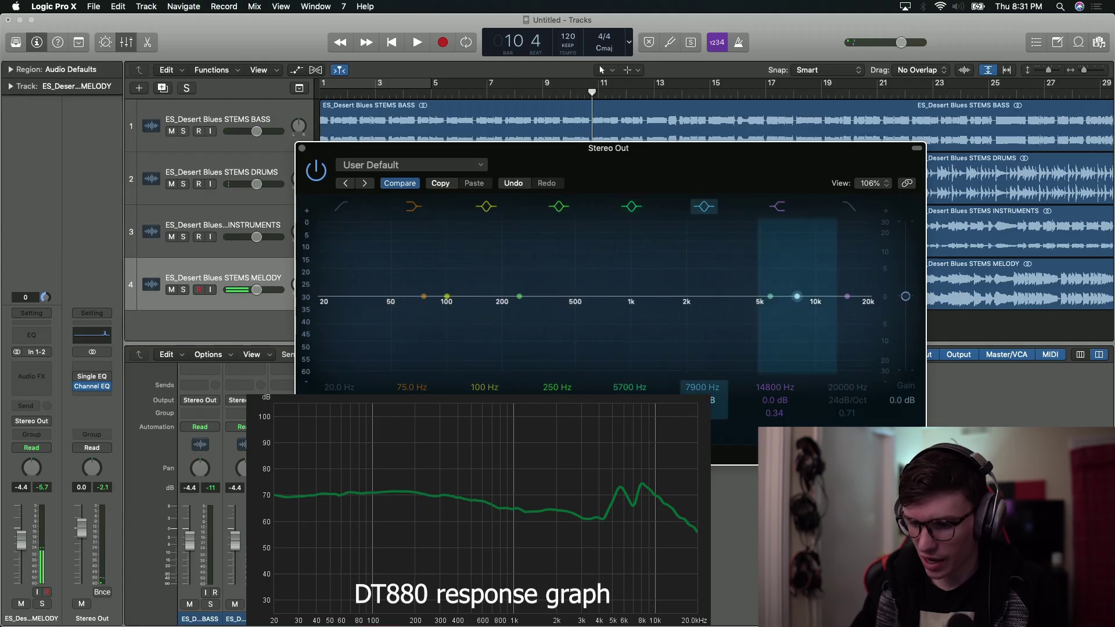
{"action": "double_click", "coordinate": [612, 388]}
{"action": "type", "text": "1000"}
{"action": "key", "text": "Return"}
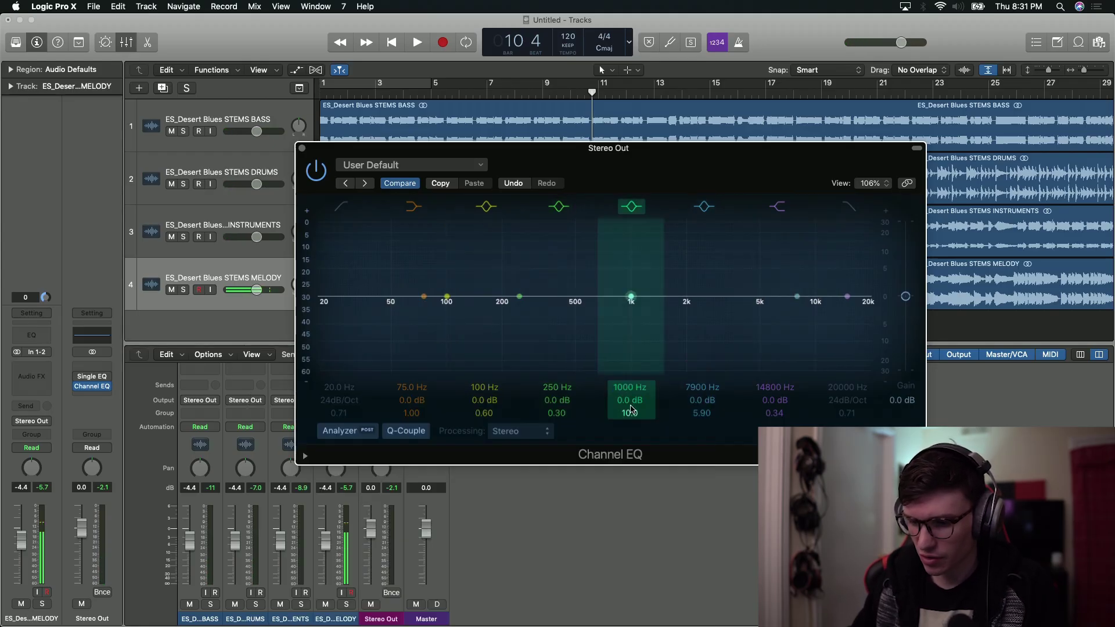
{"action": "left_click_drag", "start_coordinate": [623, 400], "coordinate": [630, 423]}
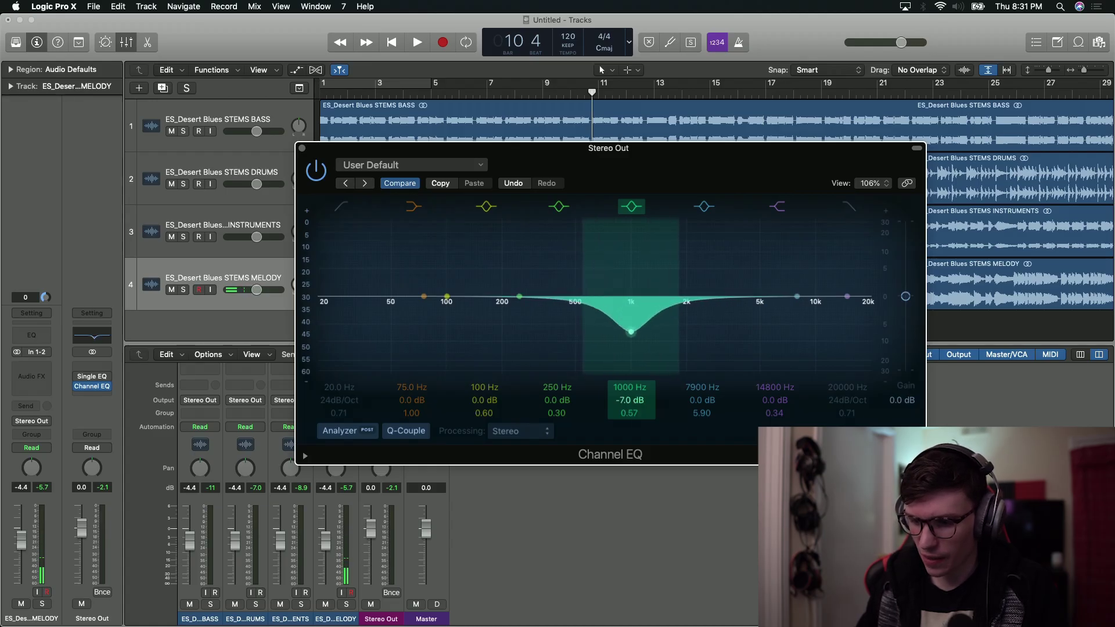
Audition the 1000 Hz dip by toggling the Channel EQ off and on during playback
{"action": "left_click", "coordinate": [326, 173]}
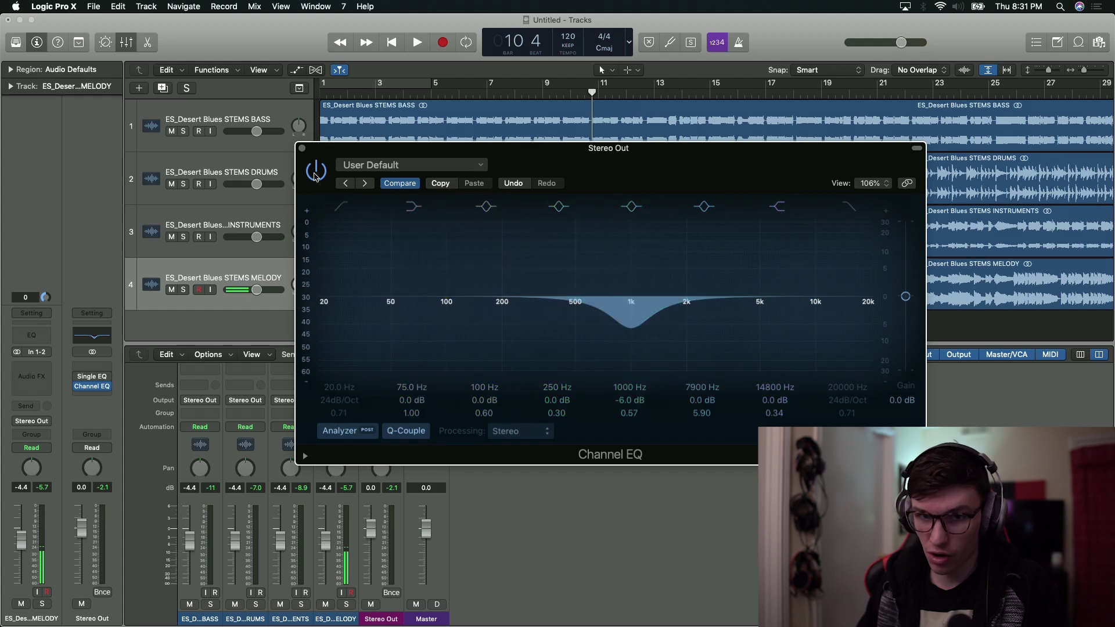
{"action": "key", "text": "space"}
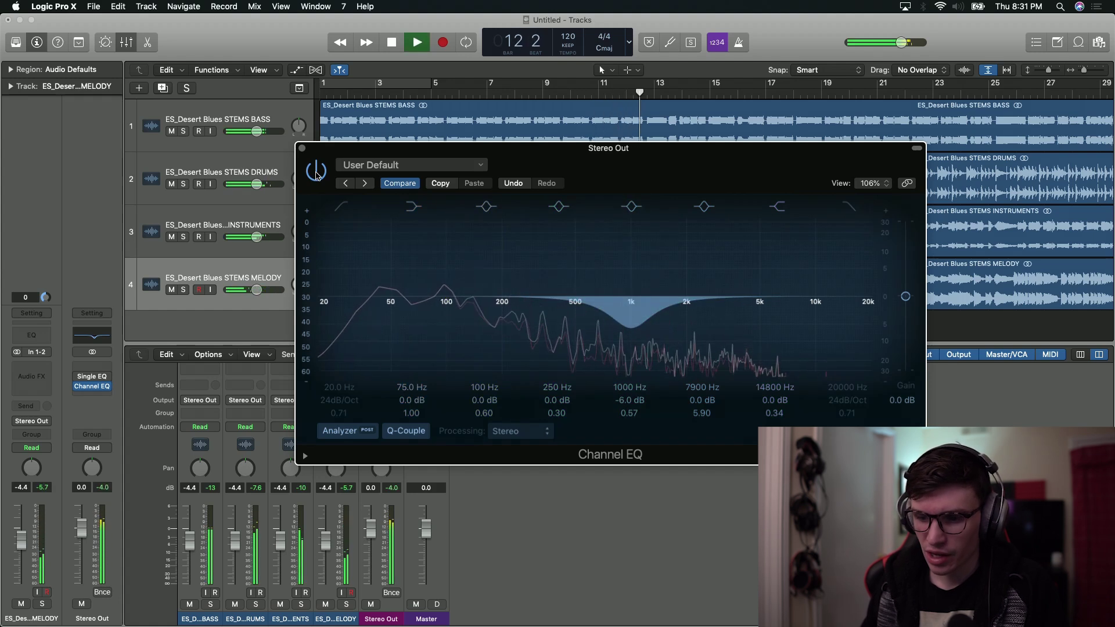
{"action": "left_click", "coordinate": [317, 173]}
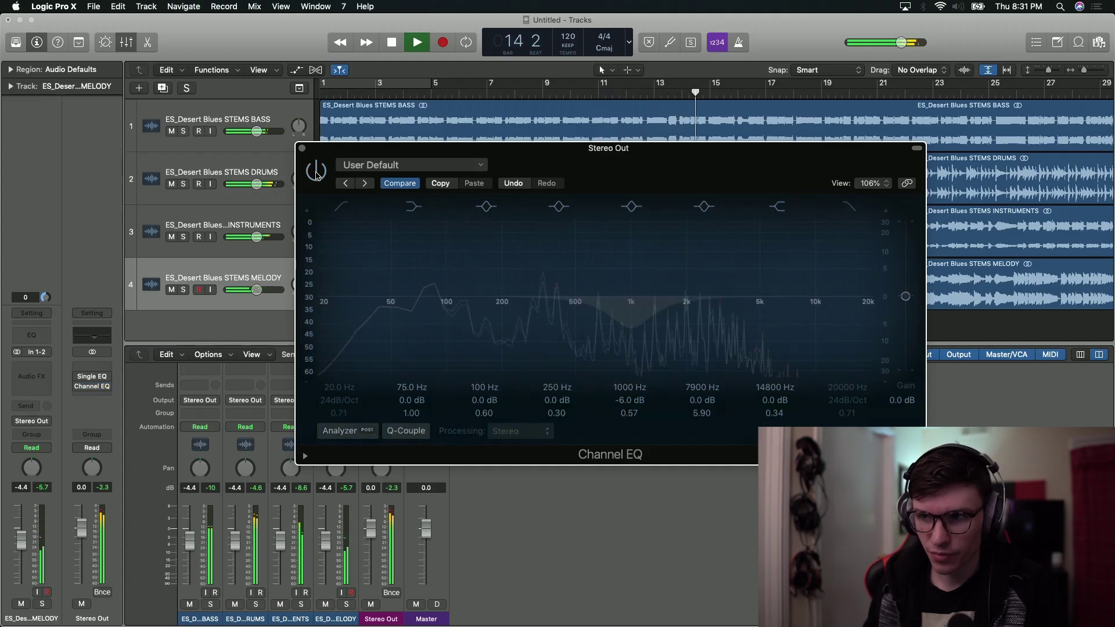
{"action": "left_click", "coordinate": [316, 173]}
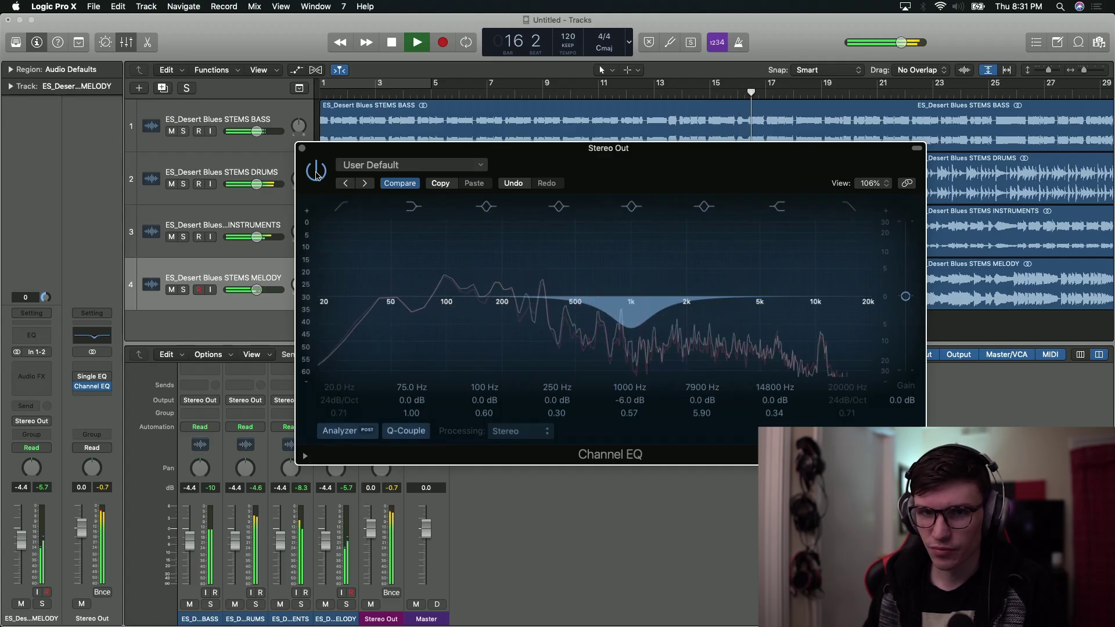
{"action": "key", "text": "space"}
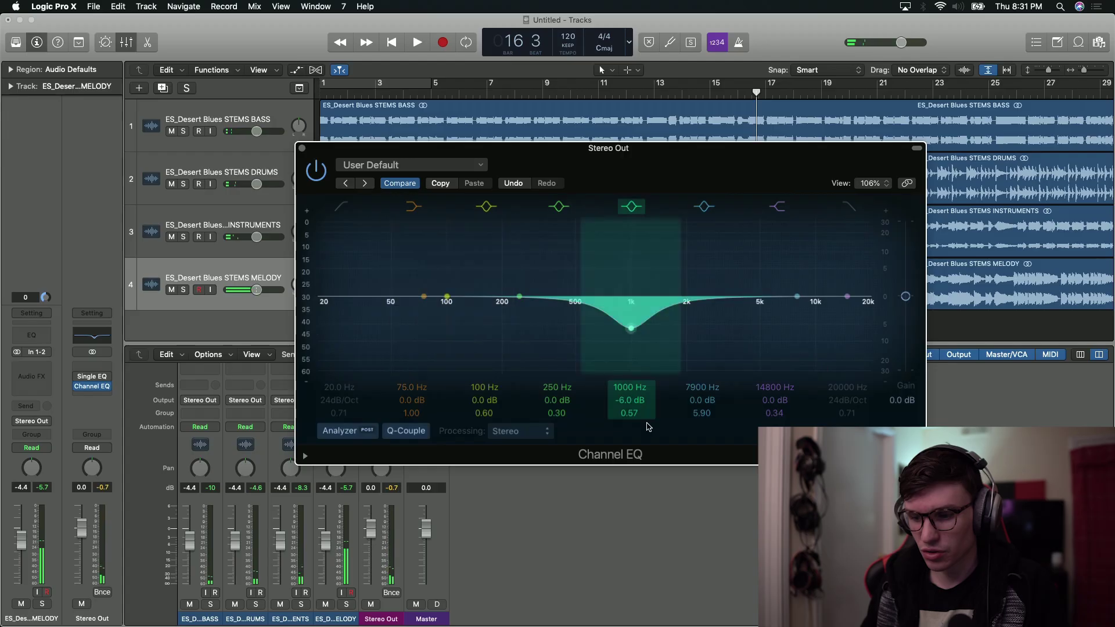
Remove the 1000 Hz dip and set a high shelf at 1020 Hz, -7.5 dB, Q 0.67
{"action": "left_click_drag", "start_coordinate": [630, 330], "coordinate": [631, 297]}
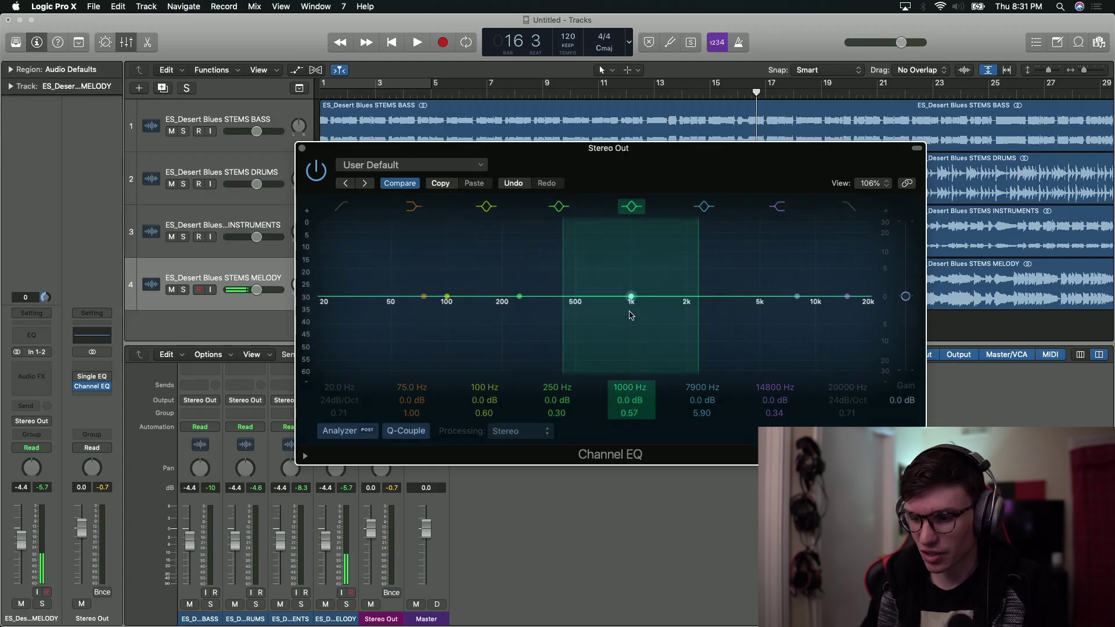
{"action": "left_click_drag", "start_coordinate": [814, 296], "coordinate": [639, 330]}
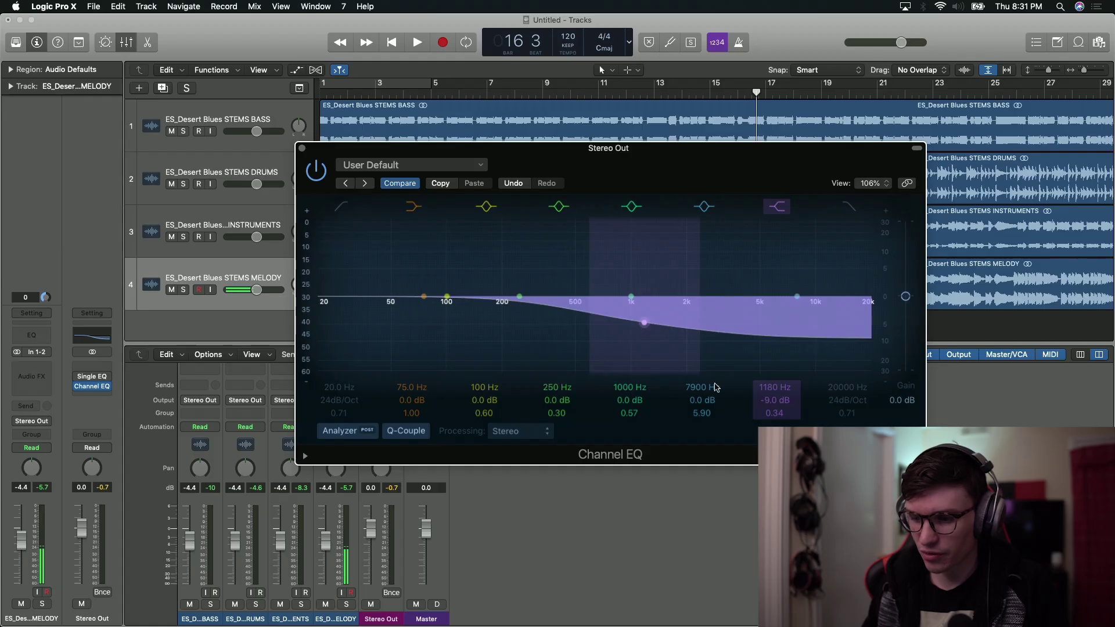
{"action": "left_click_drag", "start_coordinate": [772, 413], "coordinate": [771, 421]}
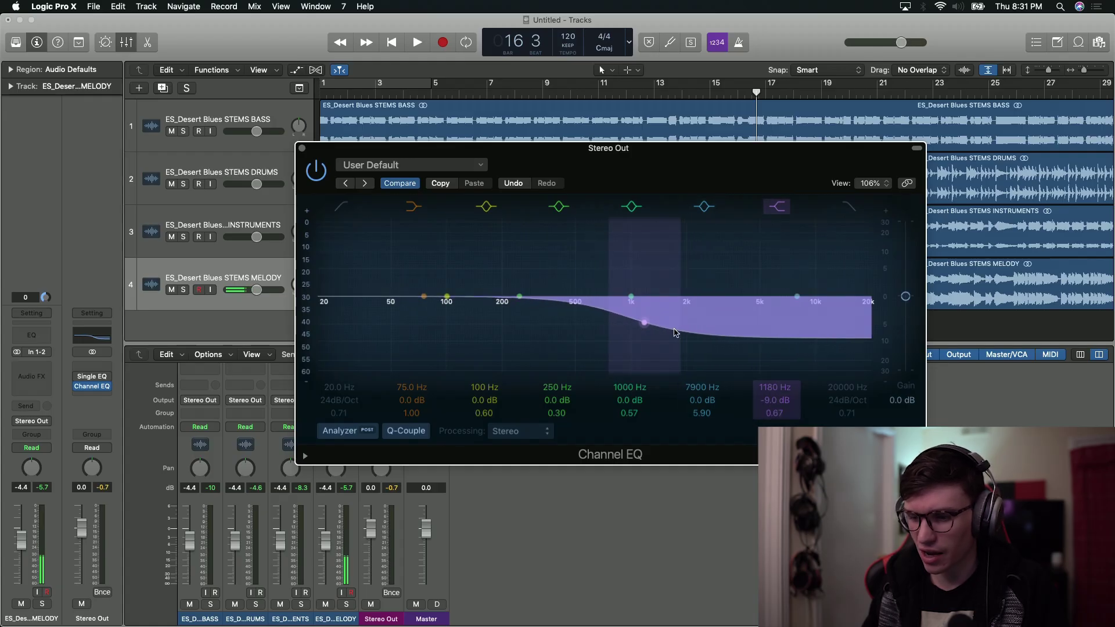
{"action": "left_click_drag", "start_coordinate": [644, 325], "coordinate": [632, 321]}
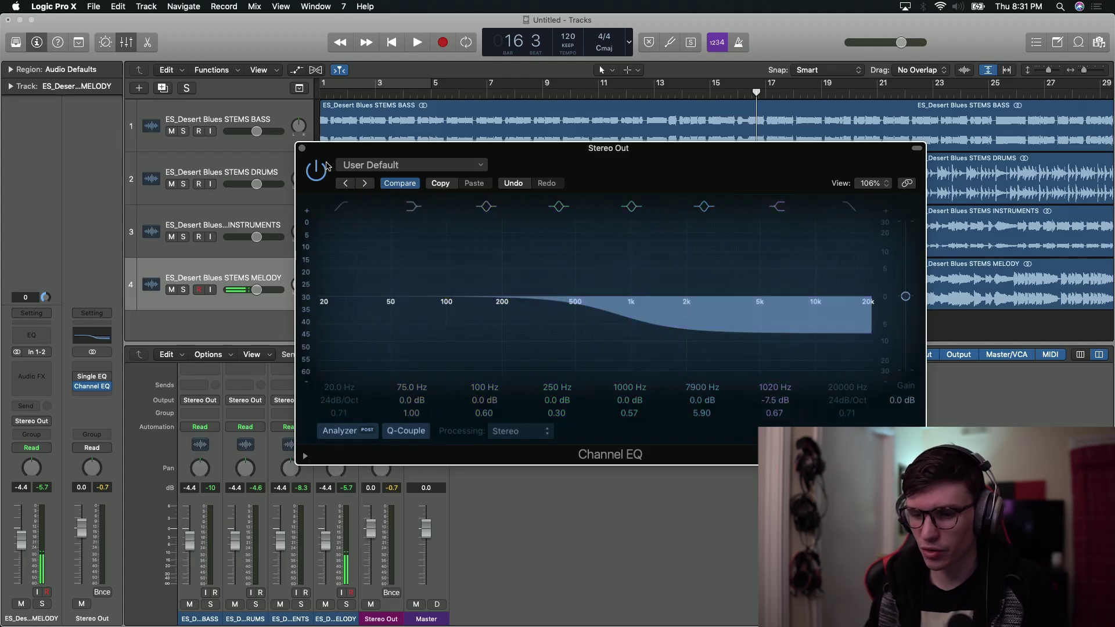
{"action": "left_click", "coordinate": [431, 90]}
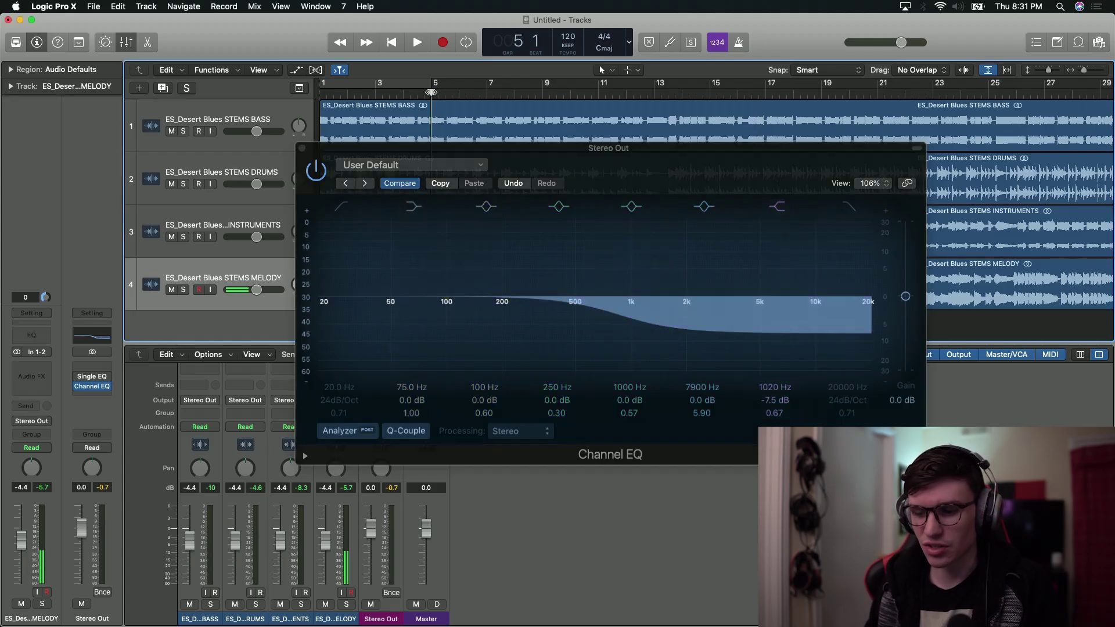
Play from bar 5 comparing the high shelf on and off, then leave it bypassed and close the window
{"action": "key", "text": "space"}
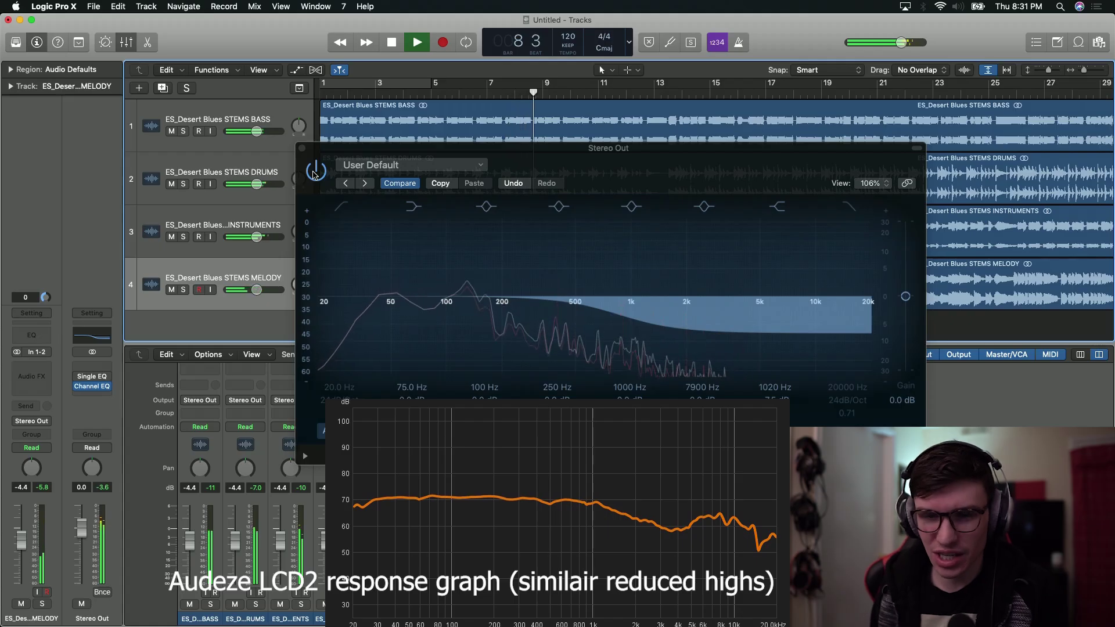
{"action": "left_click", "coordinate": [316, 172]}
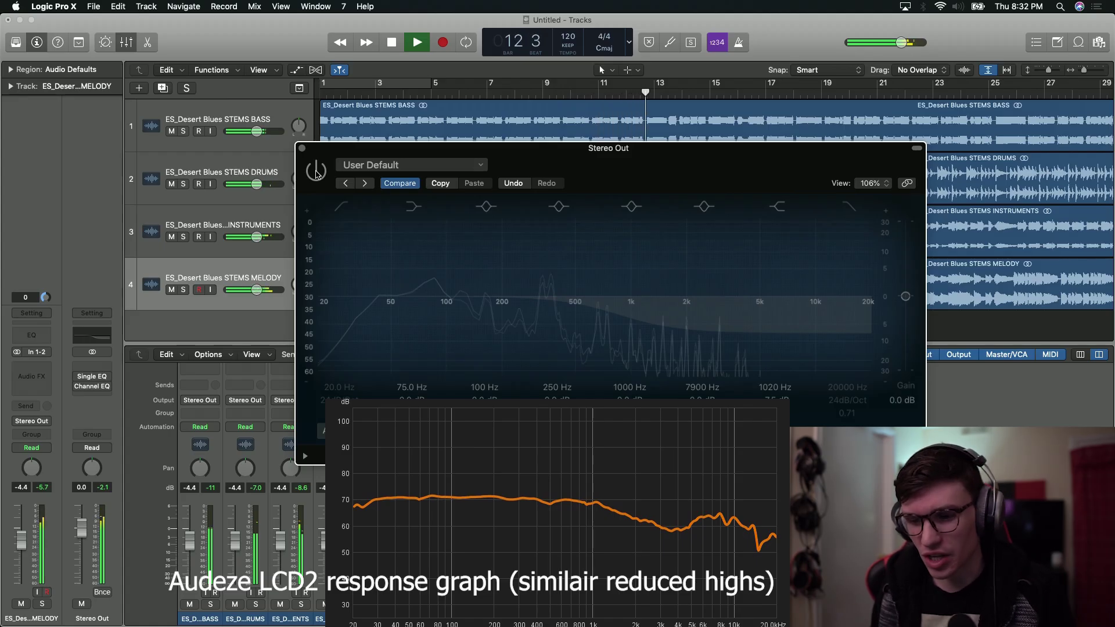
{"action": "left_click", "coordinate": [316, 170]}
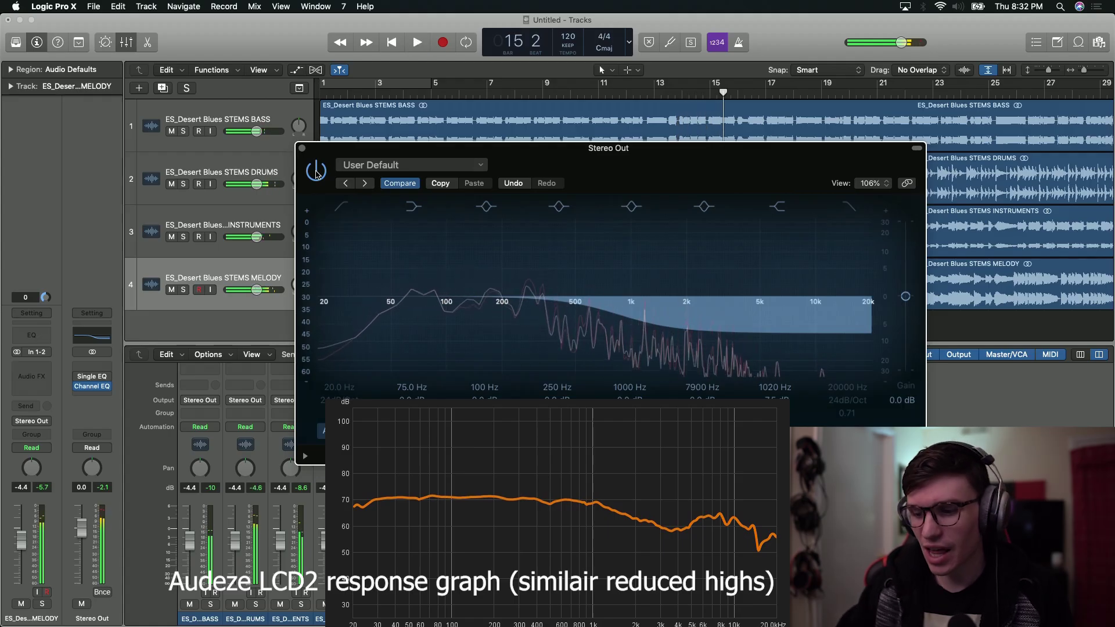
{"action": "key", "text": "space"}
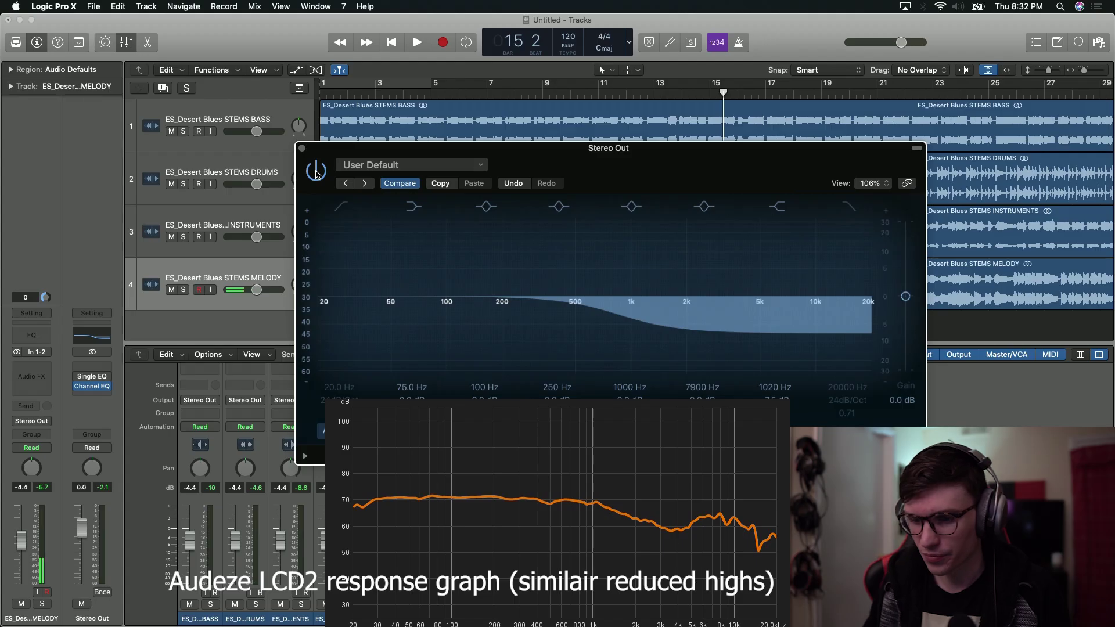
{"action": "left_click", "coordinate": [317, 172]}
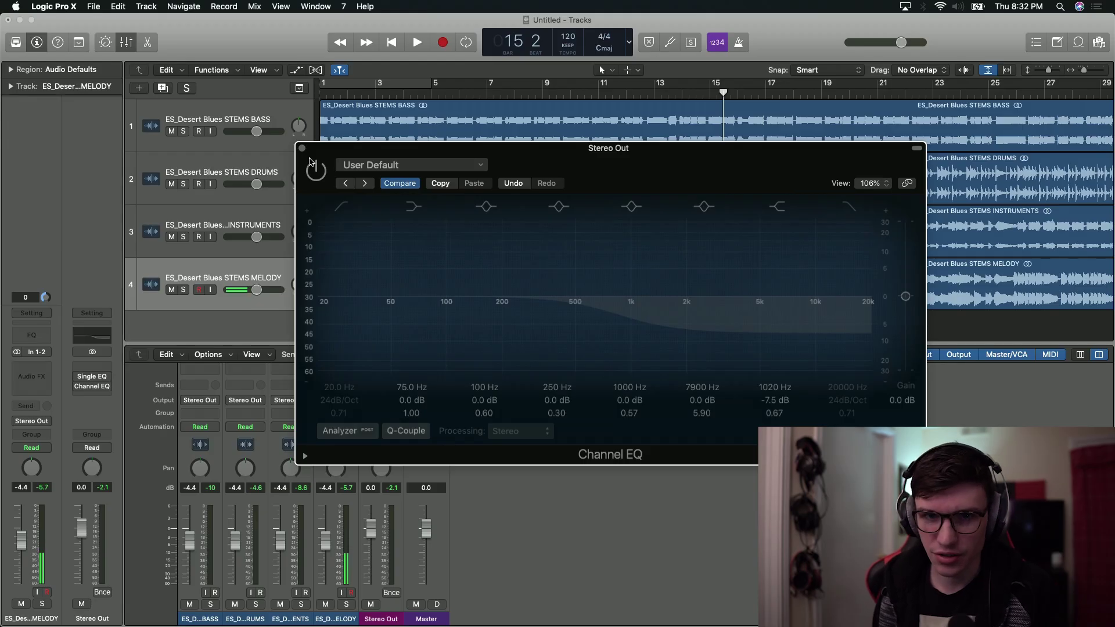
{"action": "left_click", "coordinate": [303, 148]}
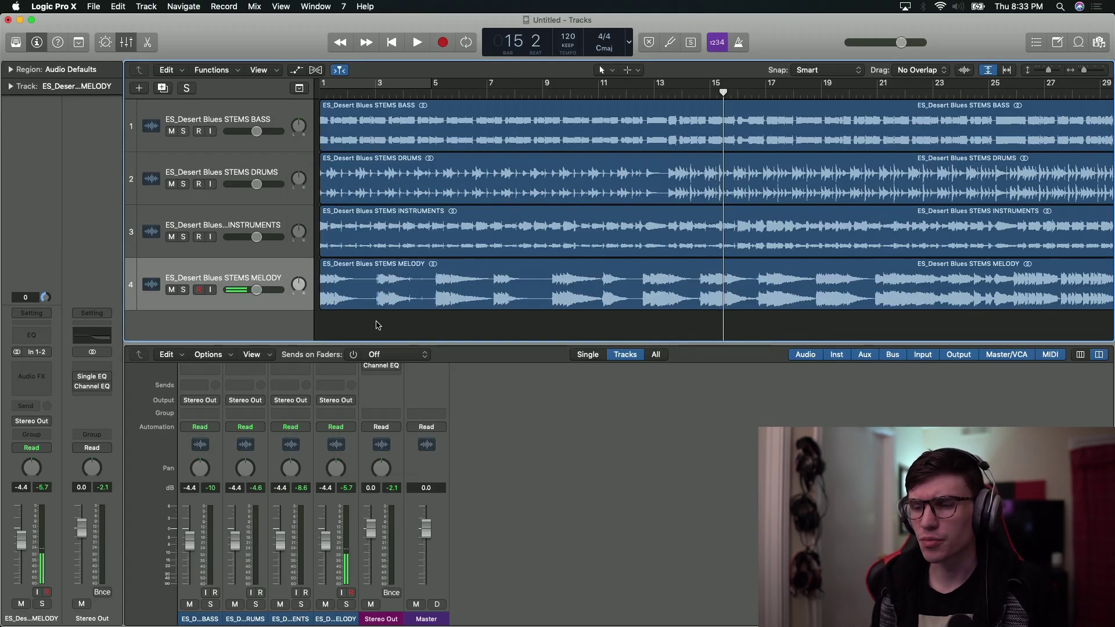